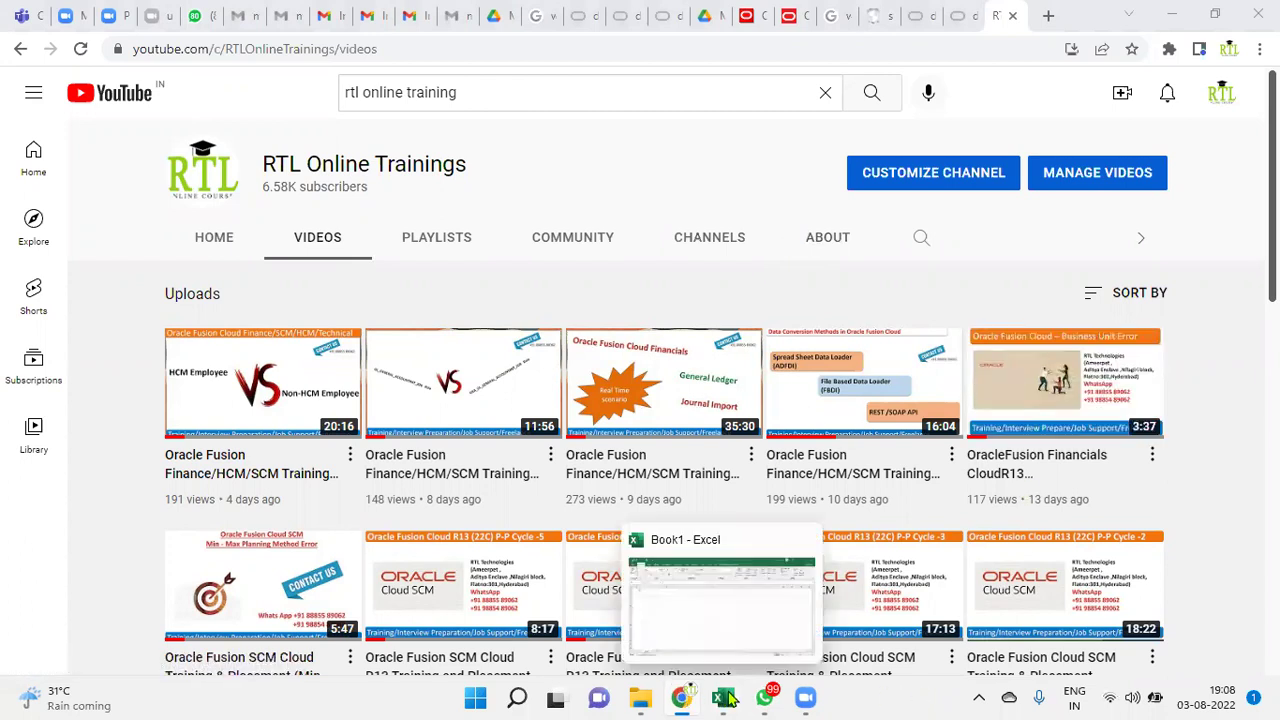
Switch to the Book1 workbook in Excel and enter "Tell me about yourself" in cell B1.
click(723, 698)
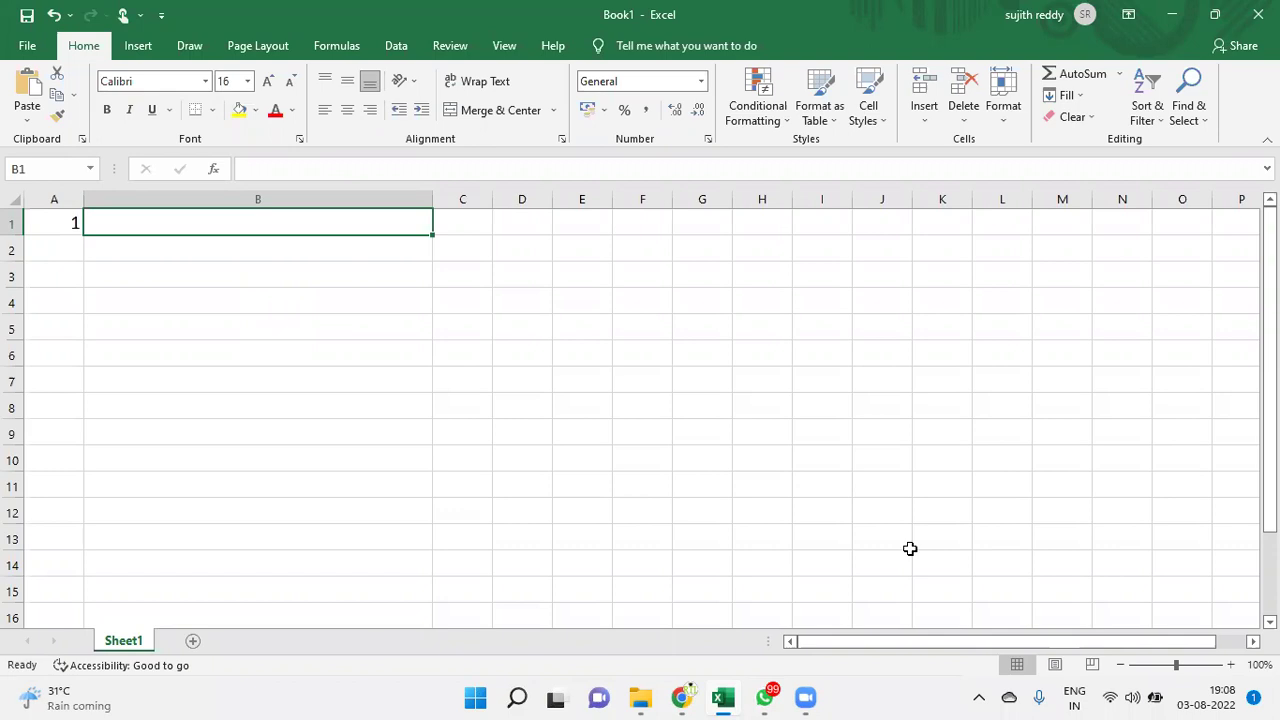
text(Tell me)
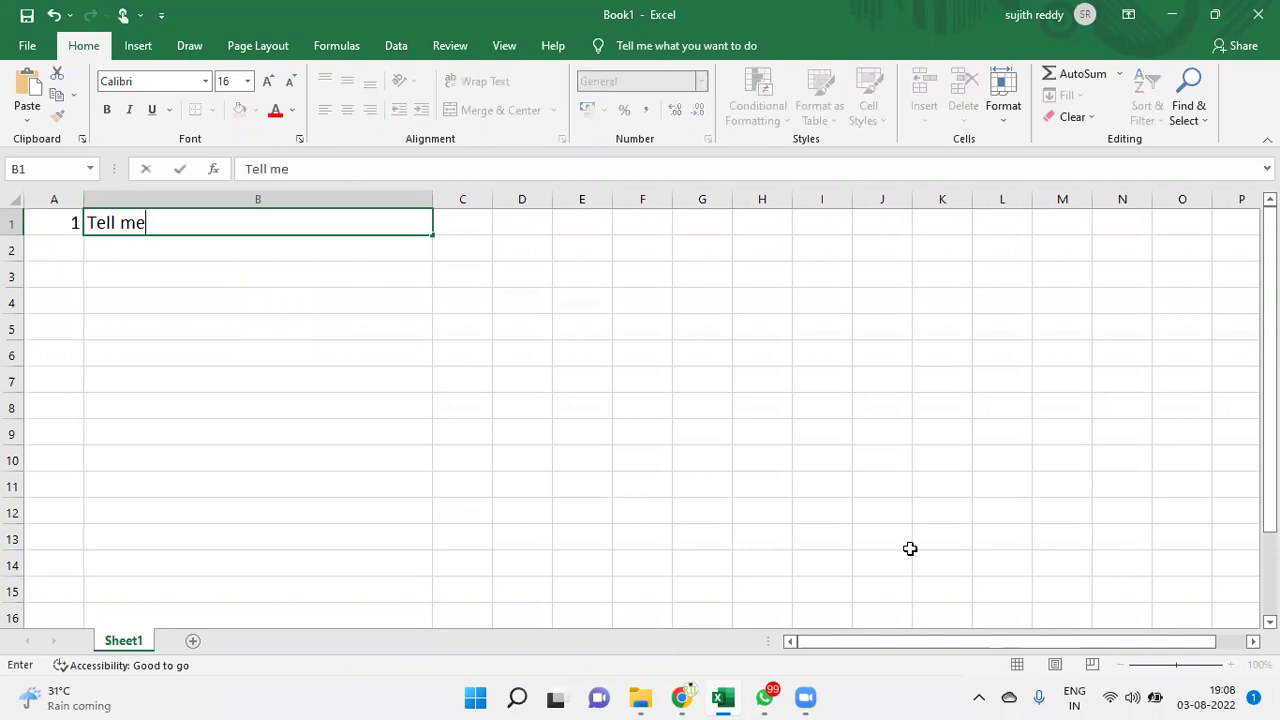
text( about yourself)
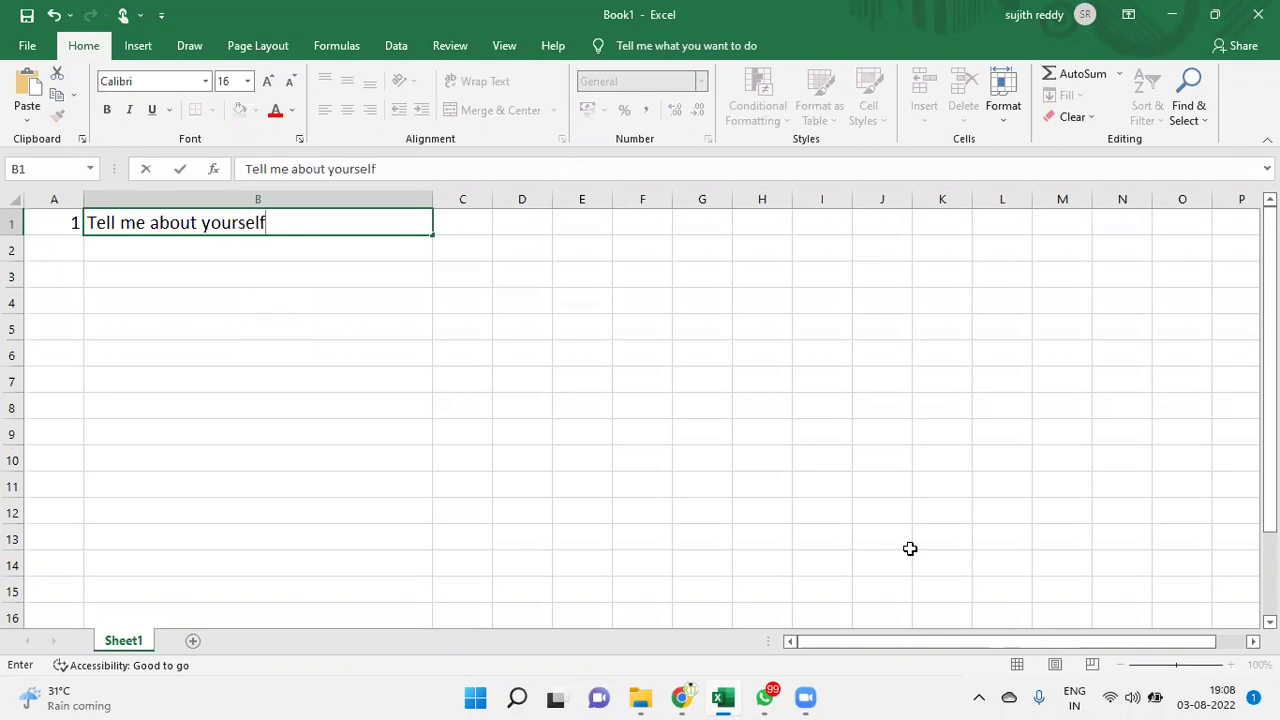
key(Return)
Add question 2 in row 5, with the number in column A and "Tell me About your Current Project" in column B.
key(Down)
key(Down)
key(Down)
text(2)
key(Tab)
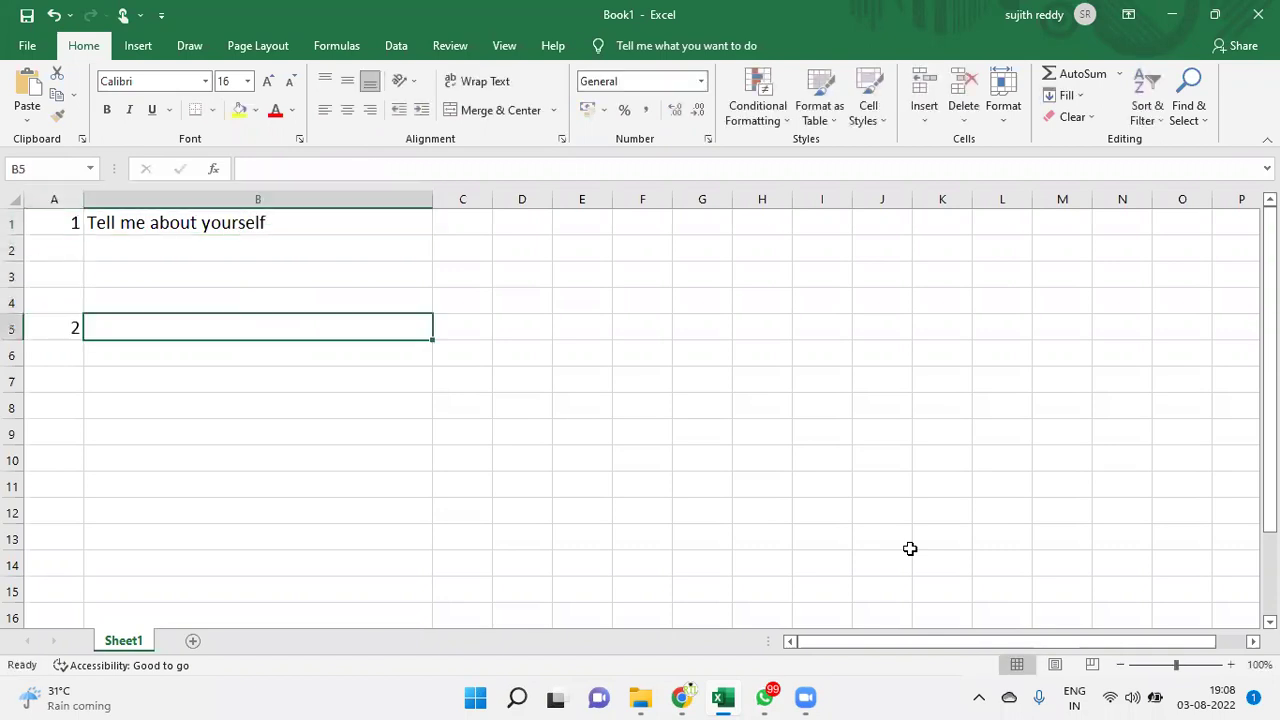
text(Tell me )
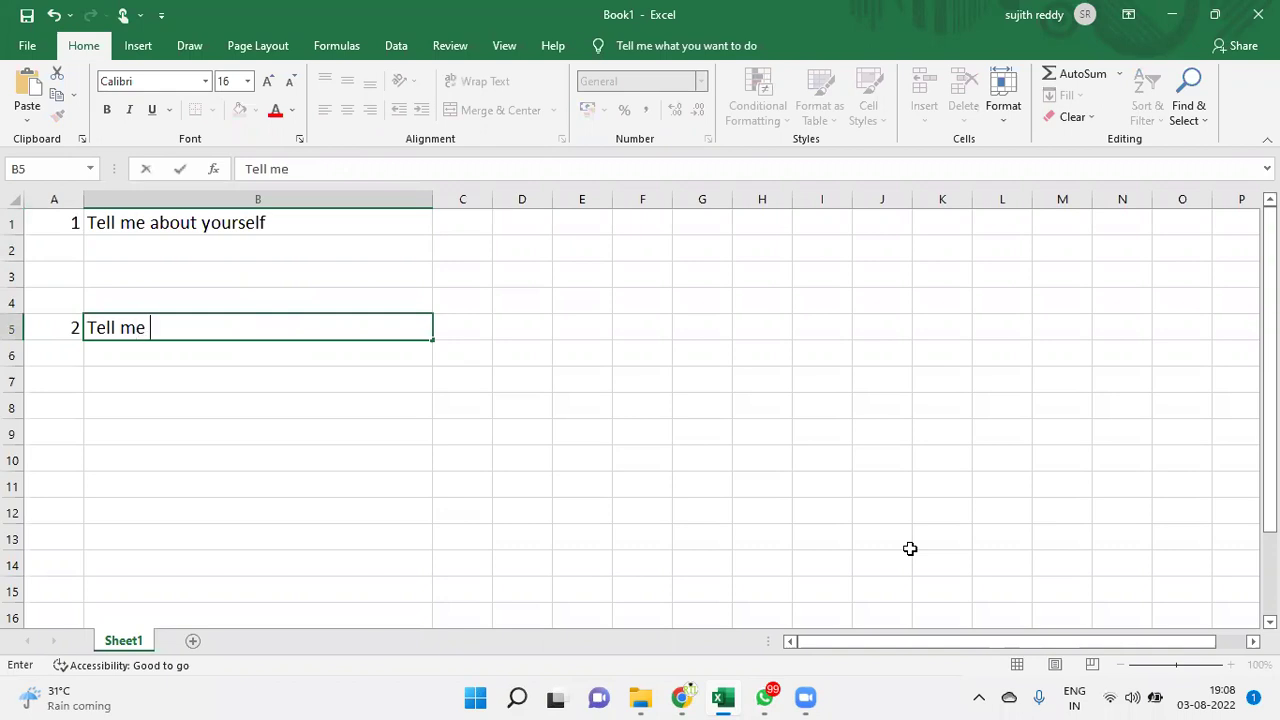
text(About yoo)
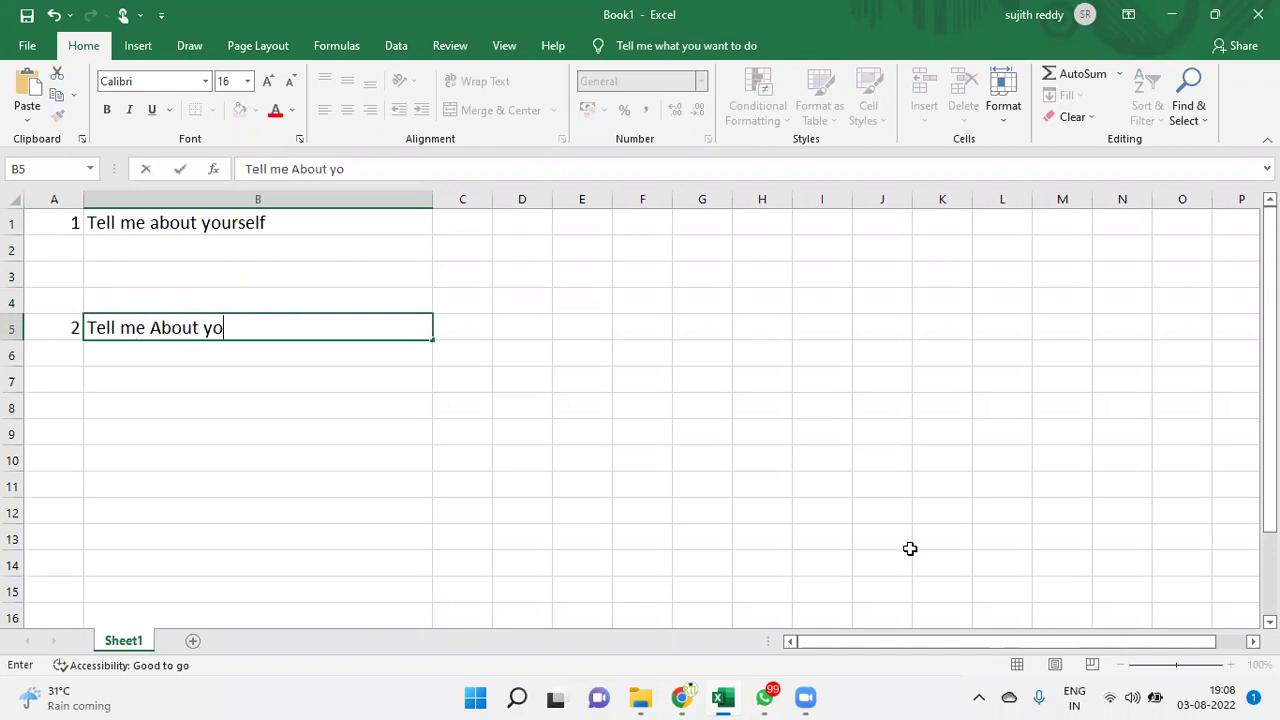
text(ur Current )
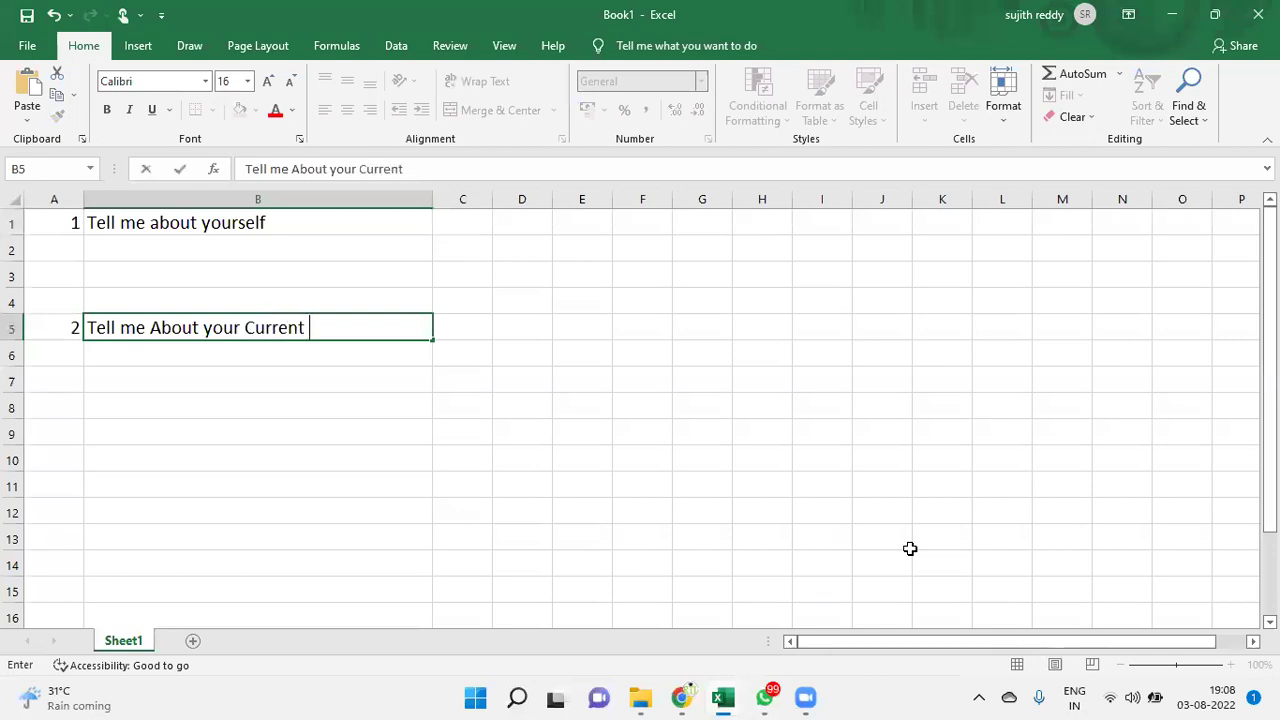
text(Project)
key(Return)
Add question 3 in row 9, with "Tell me about your Experience in Oracle Cloud Fusion SCM" in column B.
key(Return)
key(Return)
key(Return)
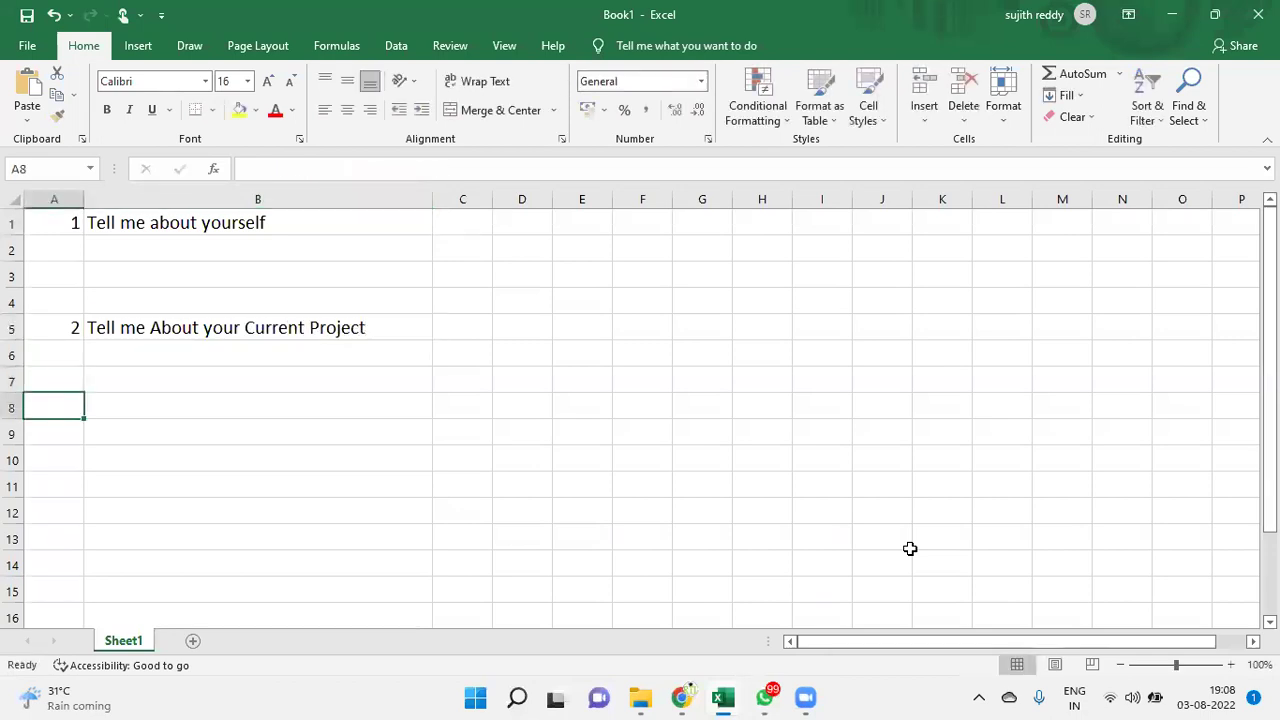
text(3)
key(Tab)
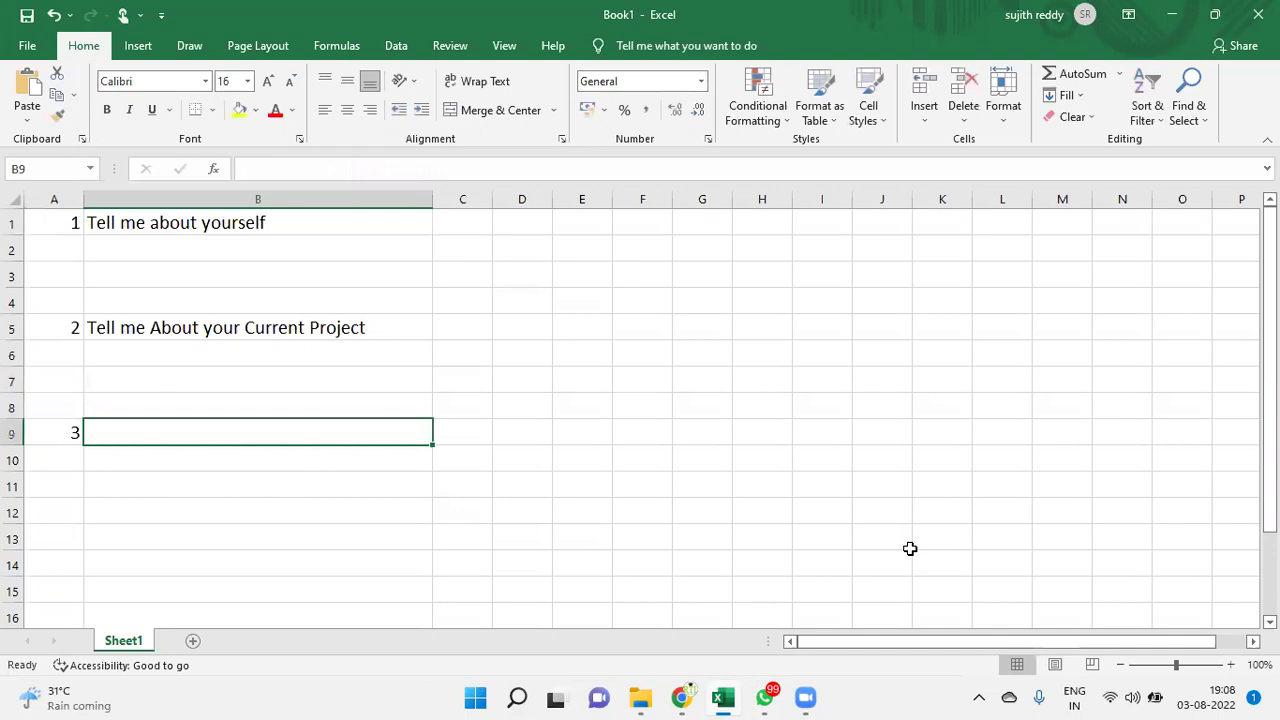
text(Tell me )
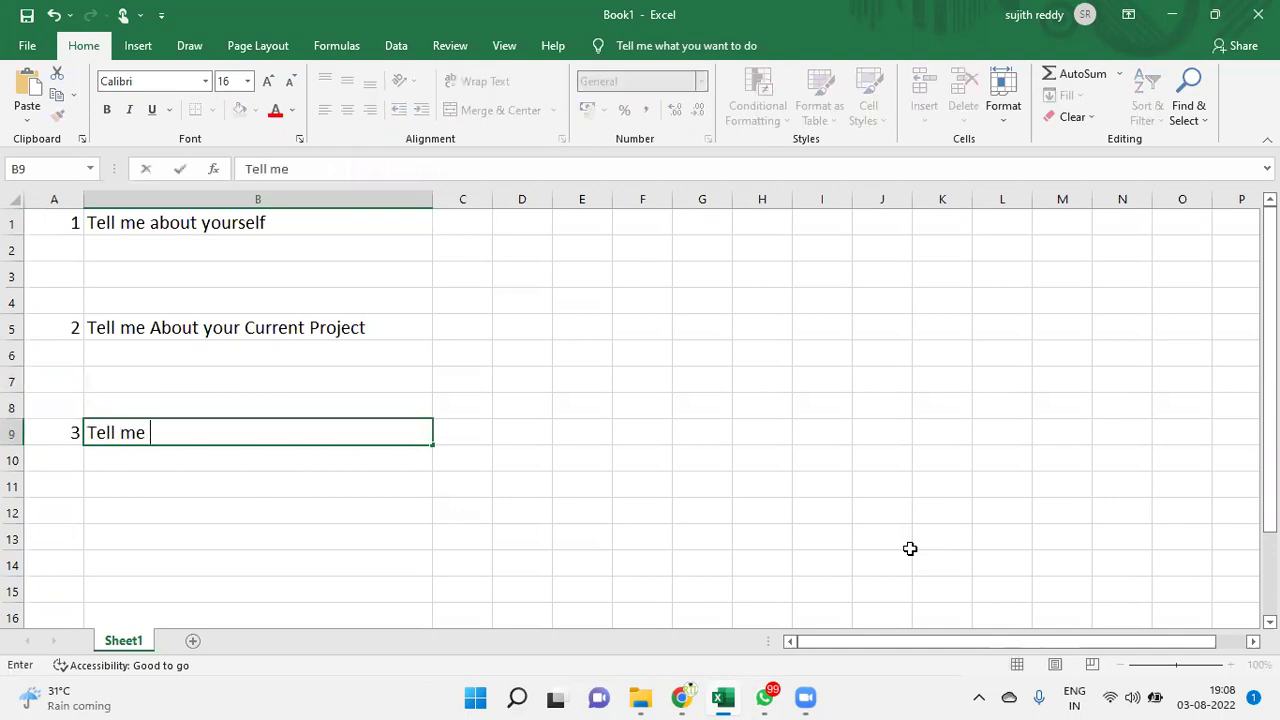
text(about yo)
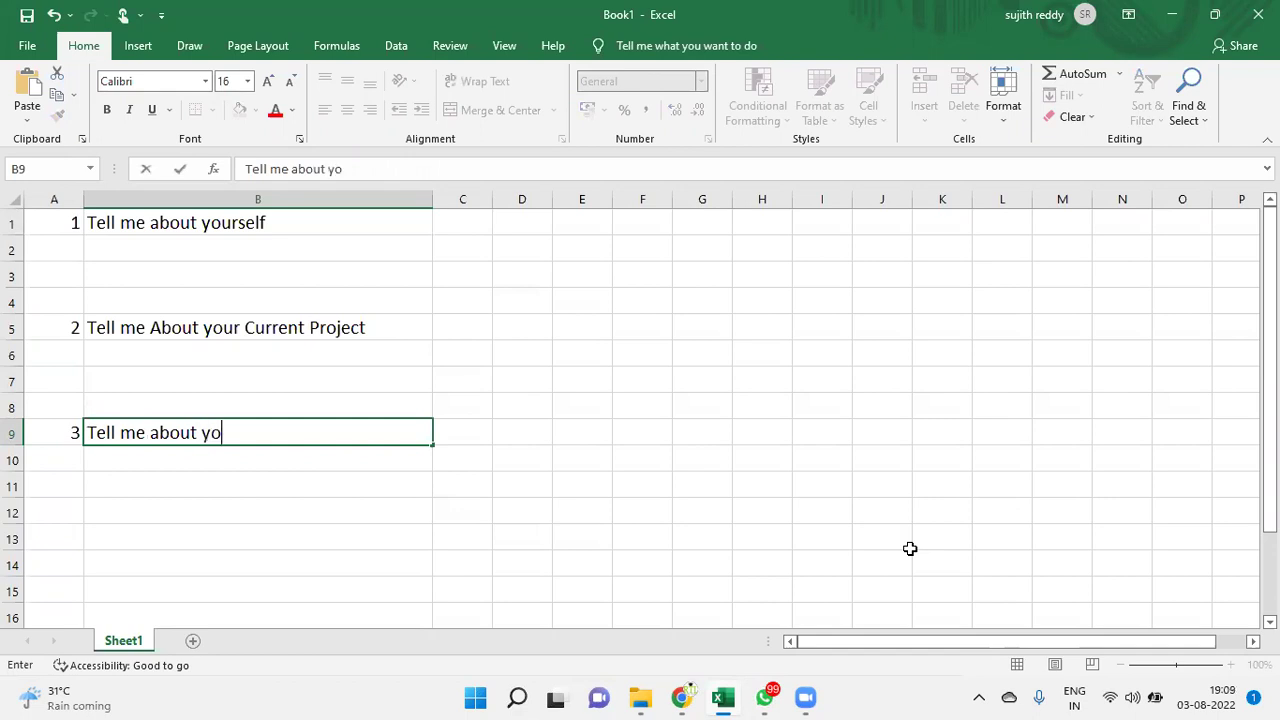
text(ur Expe)
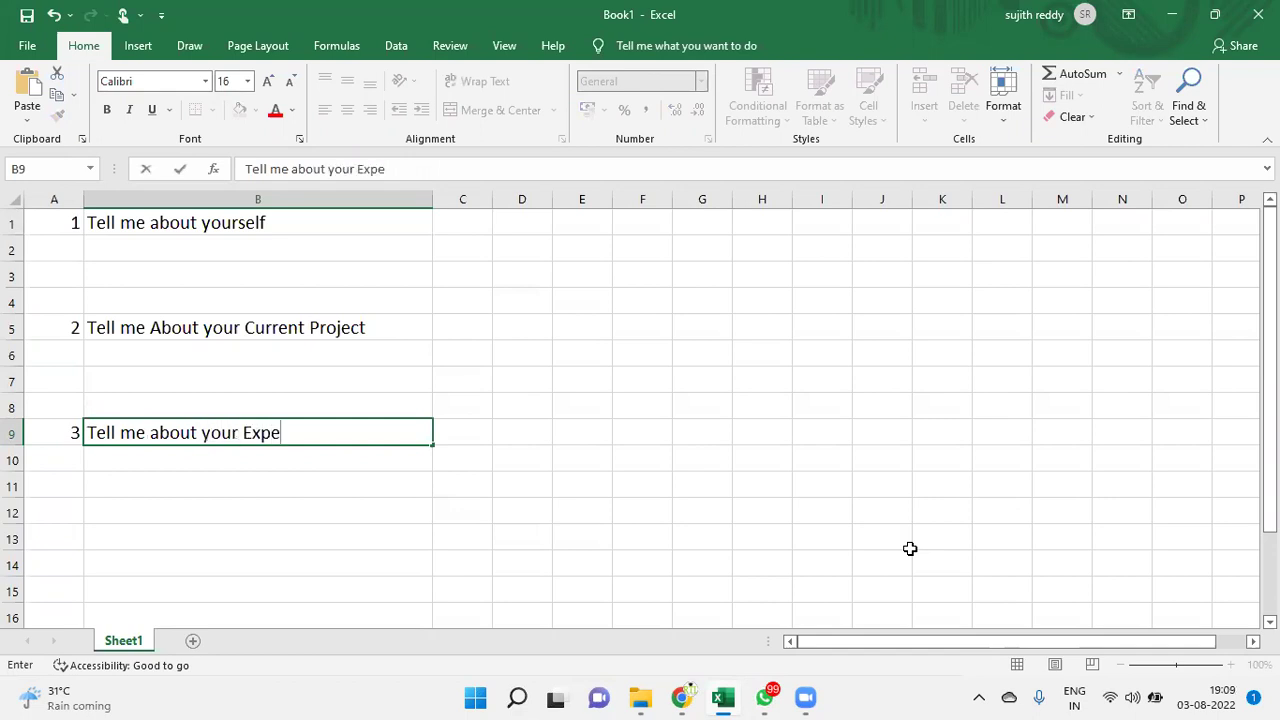
text(rience in r)
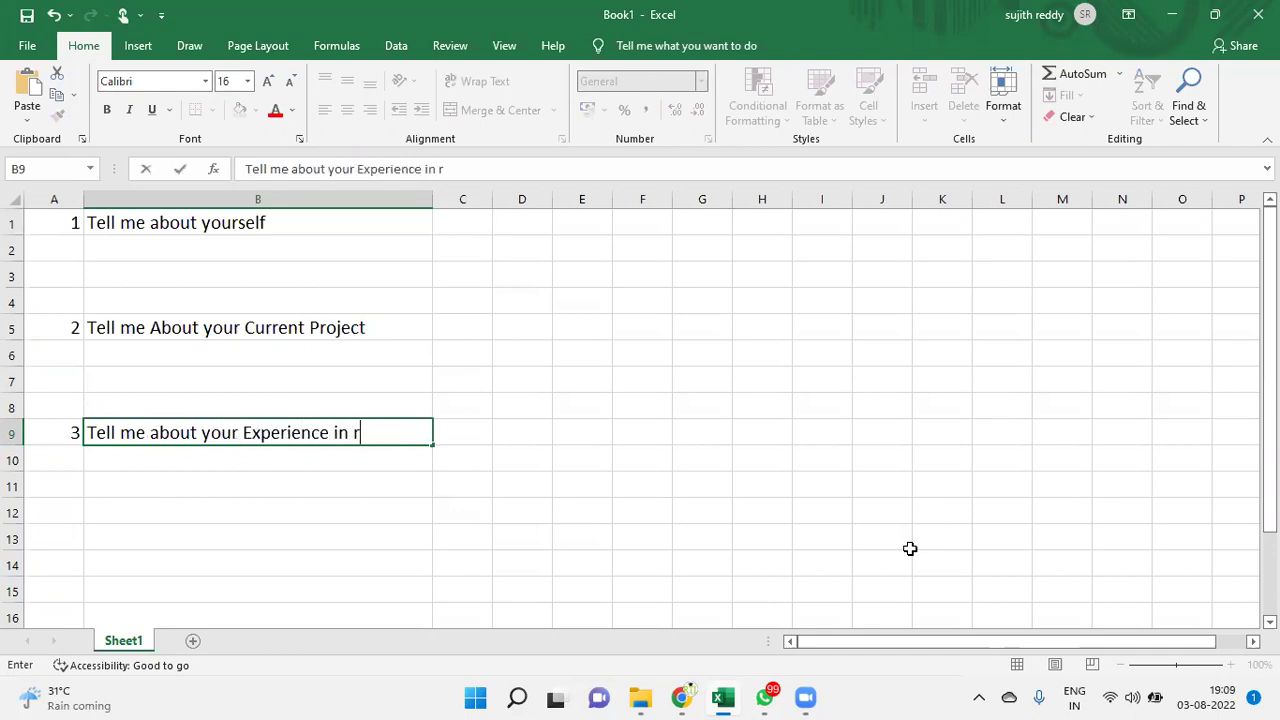
key(BackSpace)
text(Oracle Cloud)
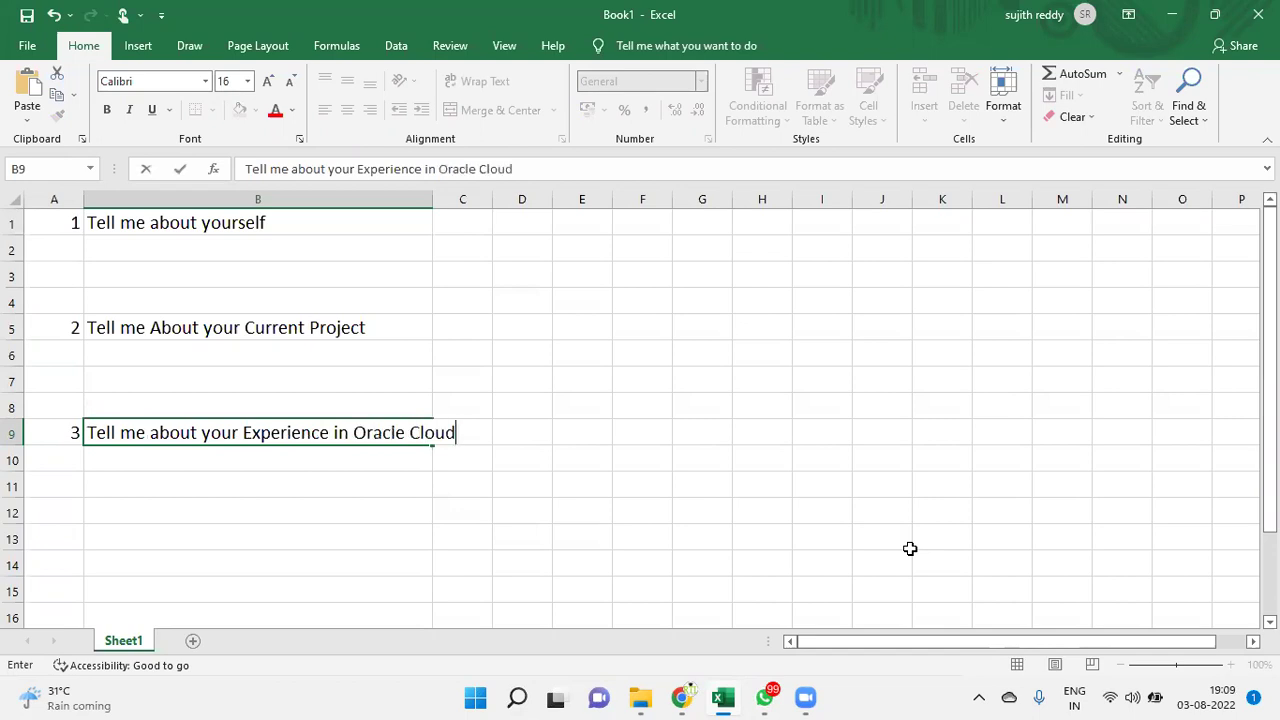
text( Fu)
text(sion SCM)
key(Return)
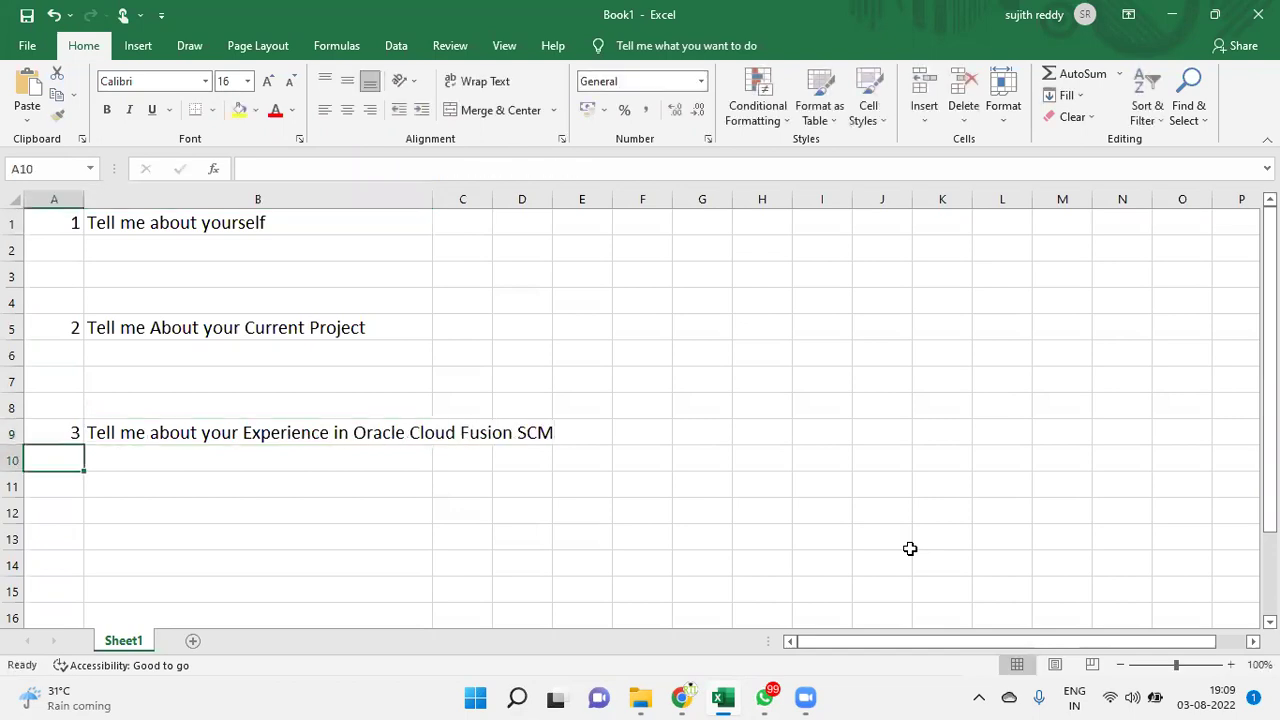
Widen column B to fit the longest question and fill cells A1:B1 with yellow.
click(402, 430)
drag(431, 200, 578, 215)
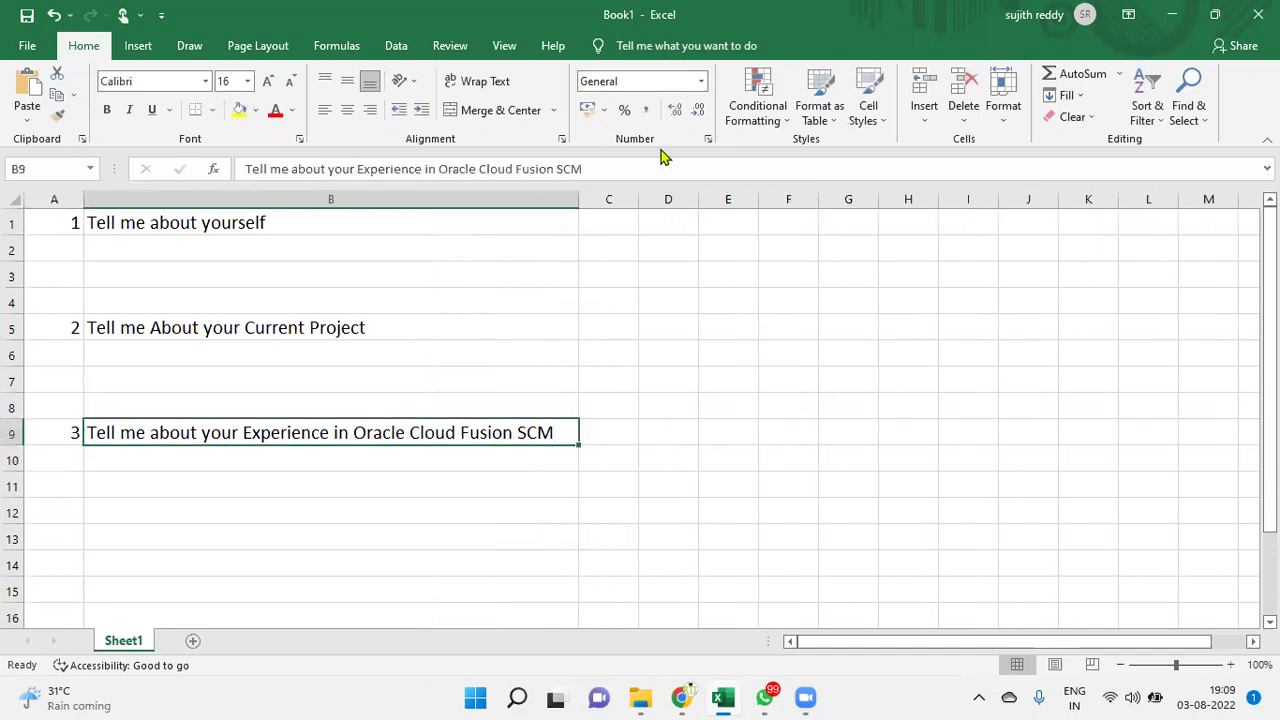
click(60, 222)
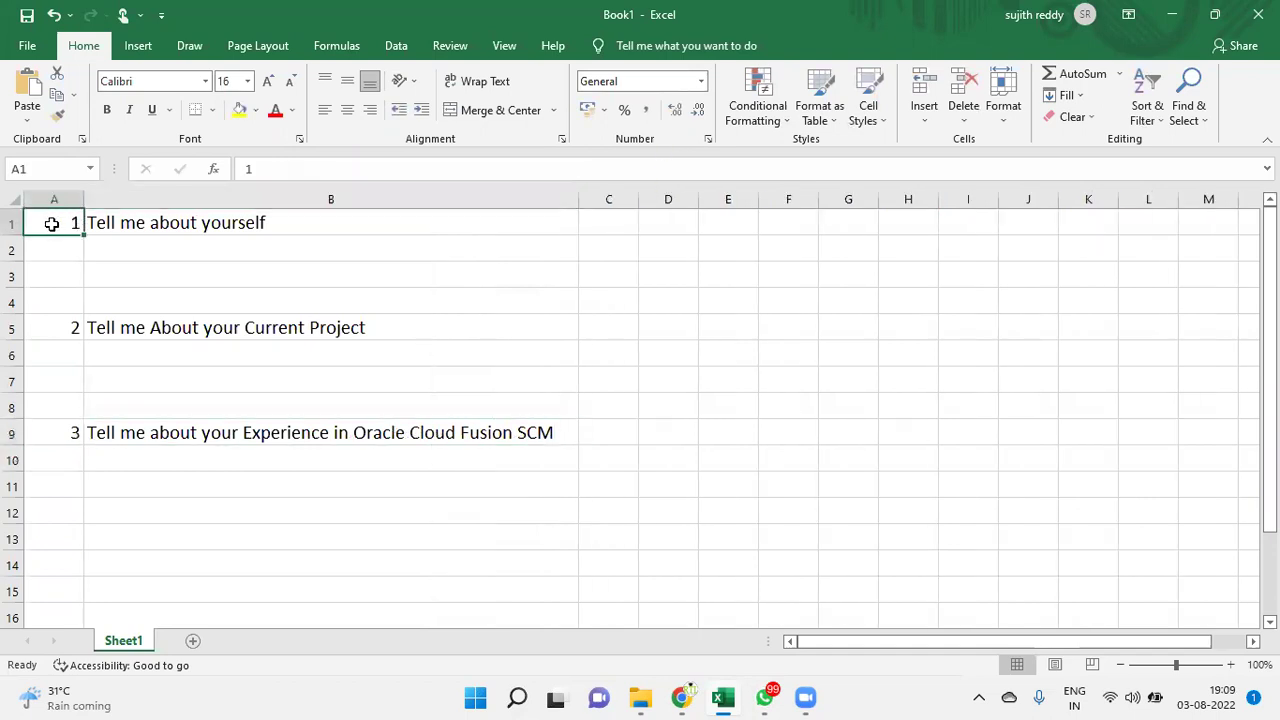
shift+click(108, 222)
click(239, 110)
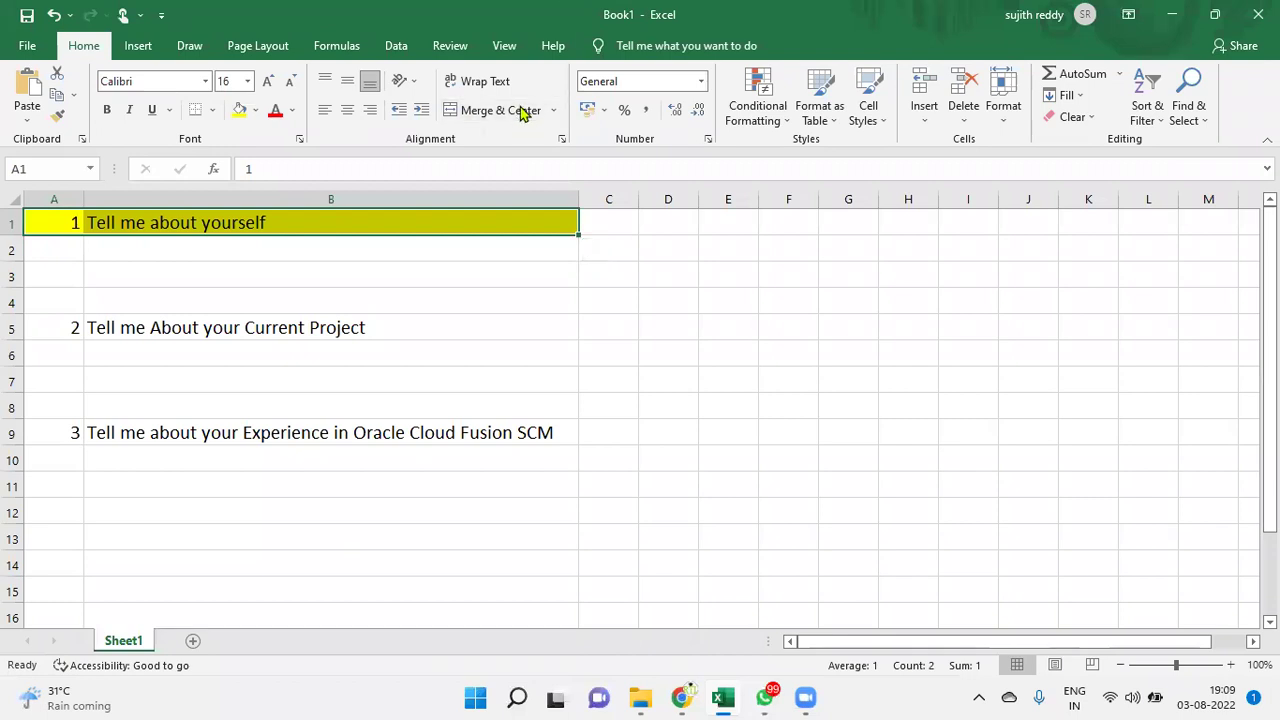
Enter "4 Years" in C1 and "6 Years" in D1, beside the first question.
click(610, 228)
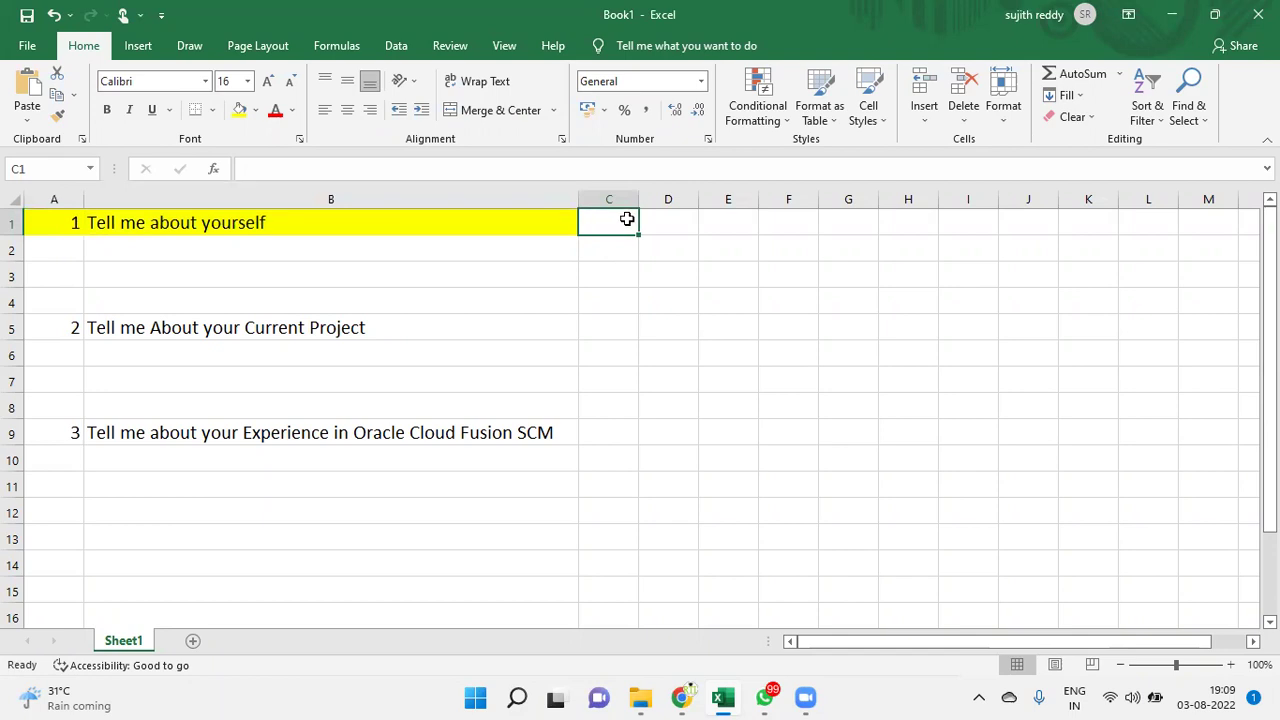
text(4 Yesrs)
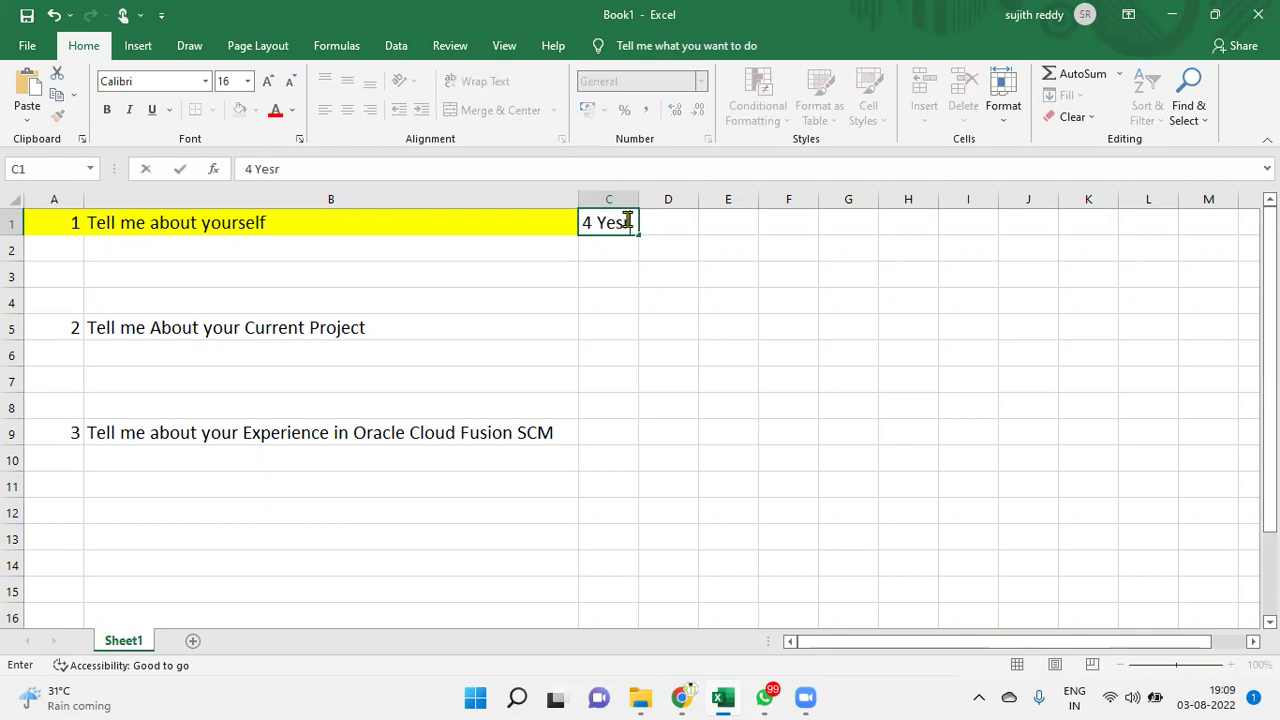
key(BackSpace)
key(BackSpace)
key(BackSpace)
text(ars)
key(Tab)
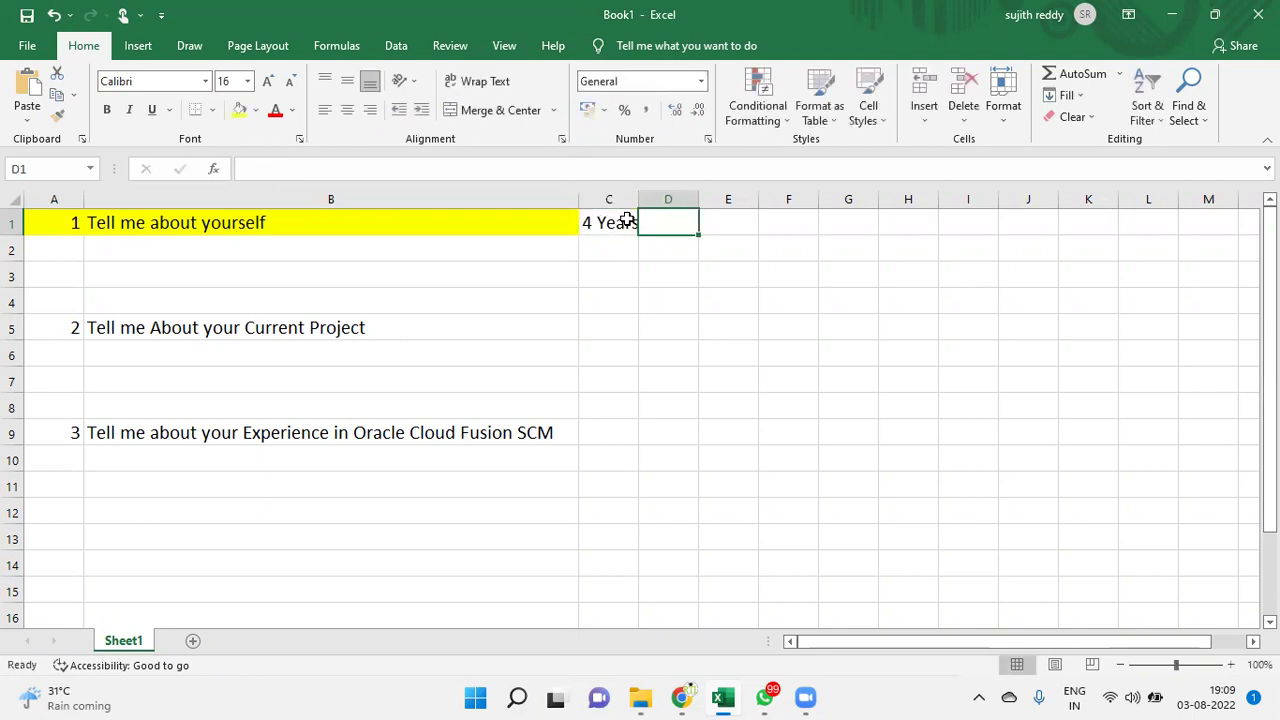
text(6 Years)
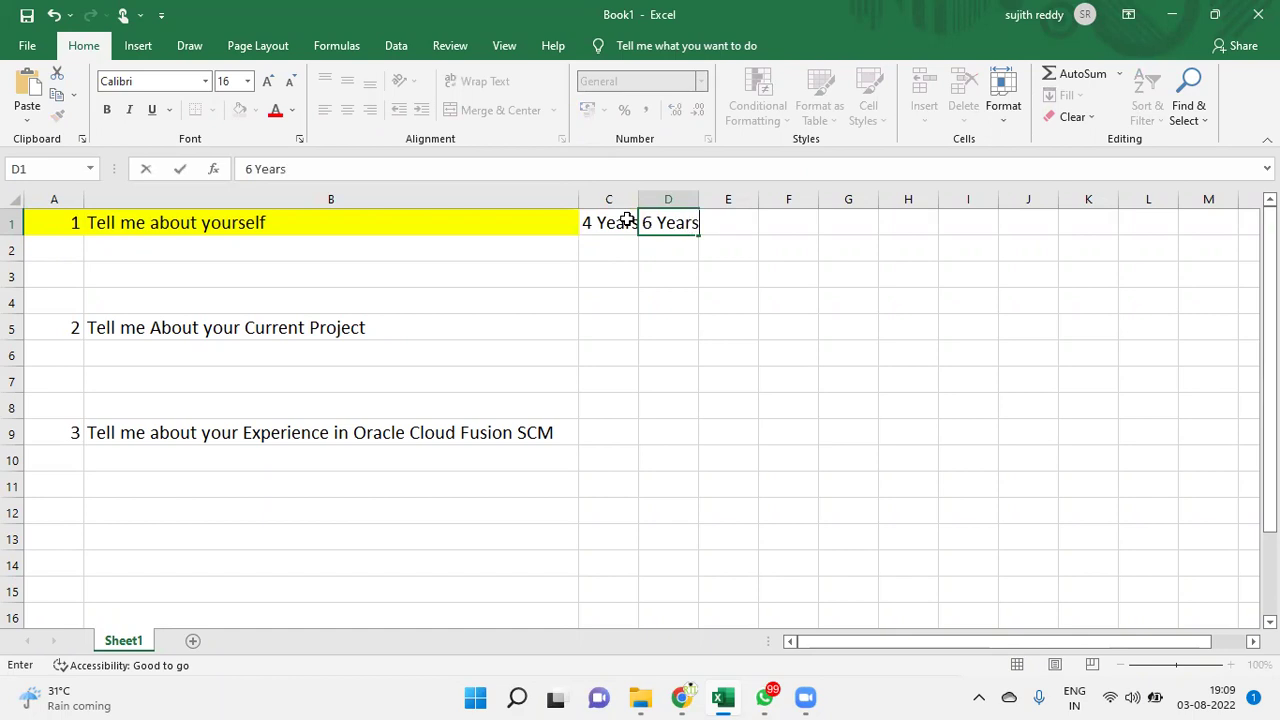
key(Tab)
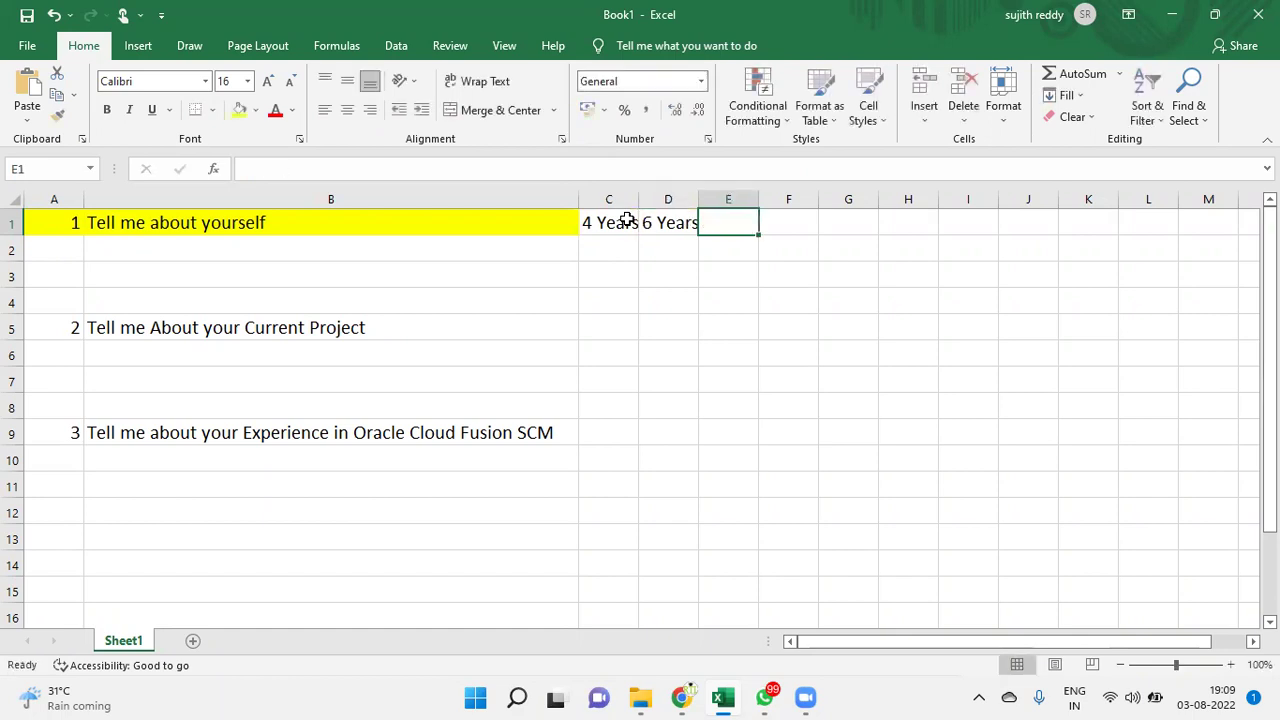
Enter "MBA" in E1 and 2012 in F1.
text(MBA)
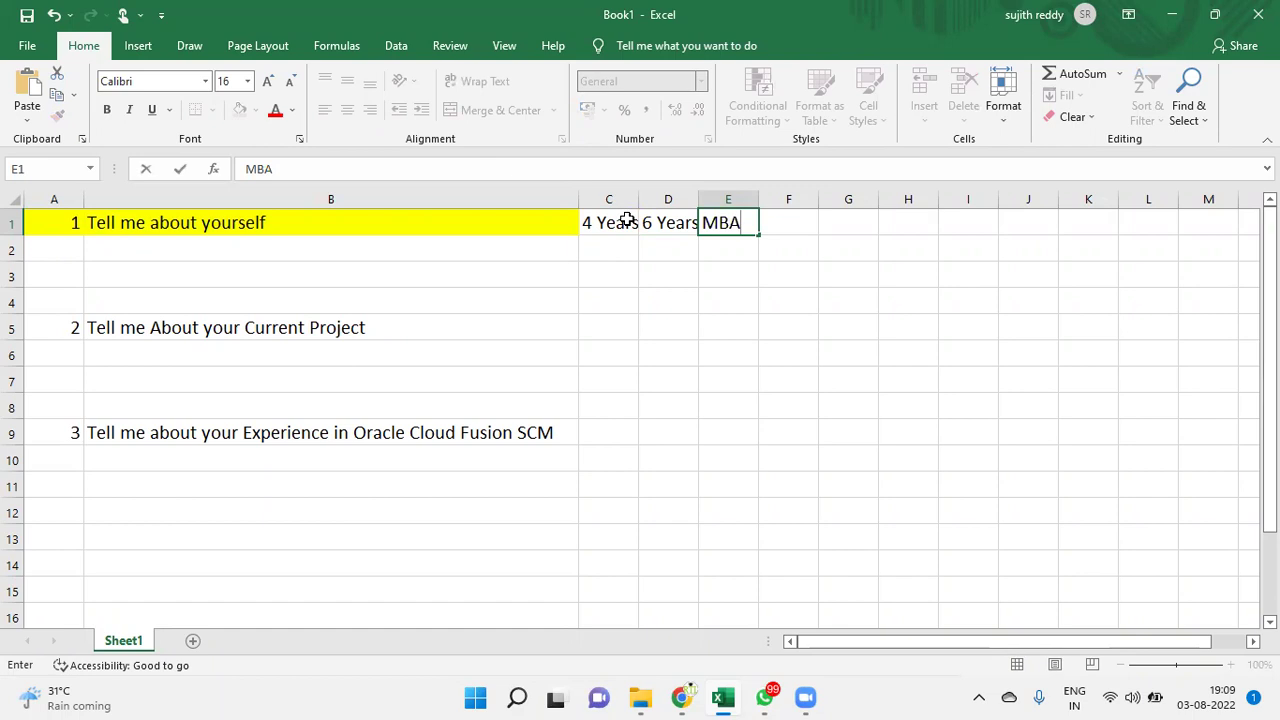
key(Tab)
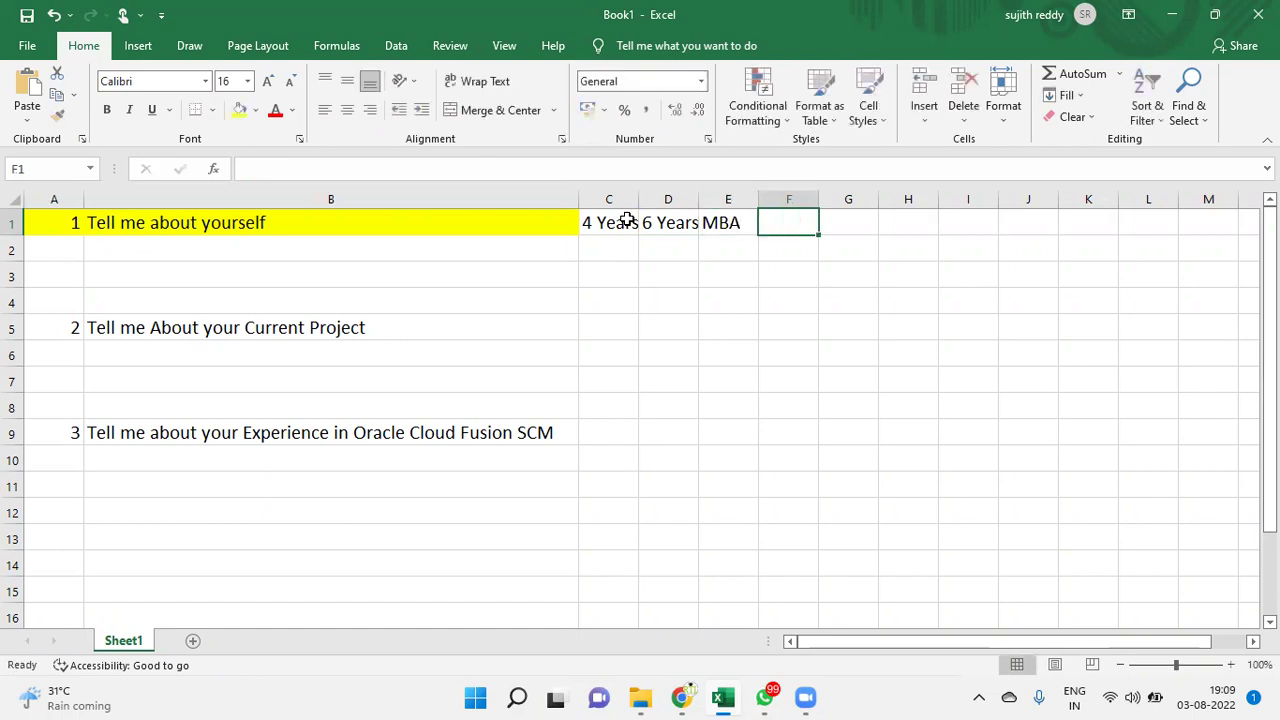
text(20)
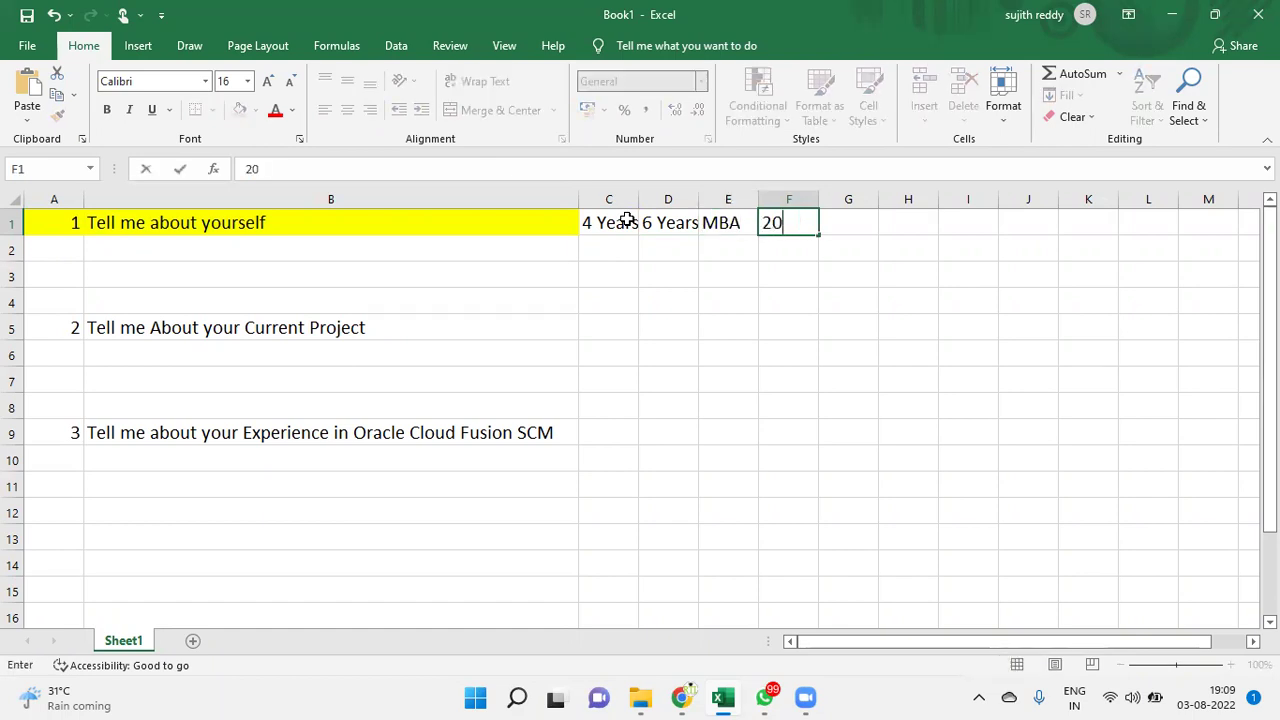
text(12)
key(Tab)
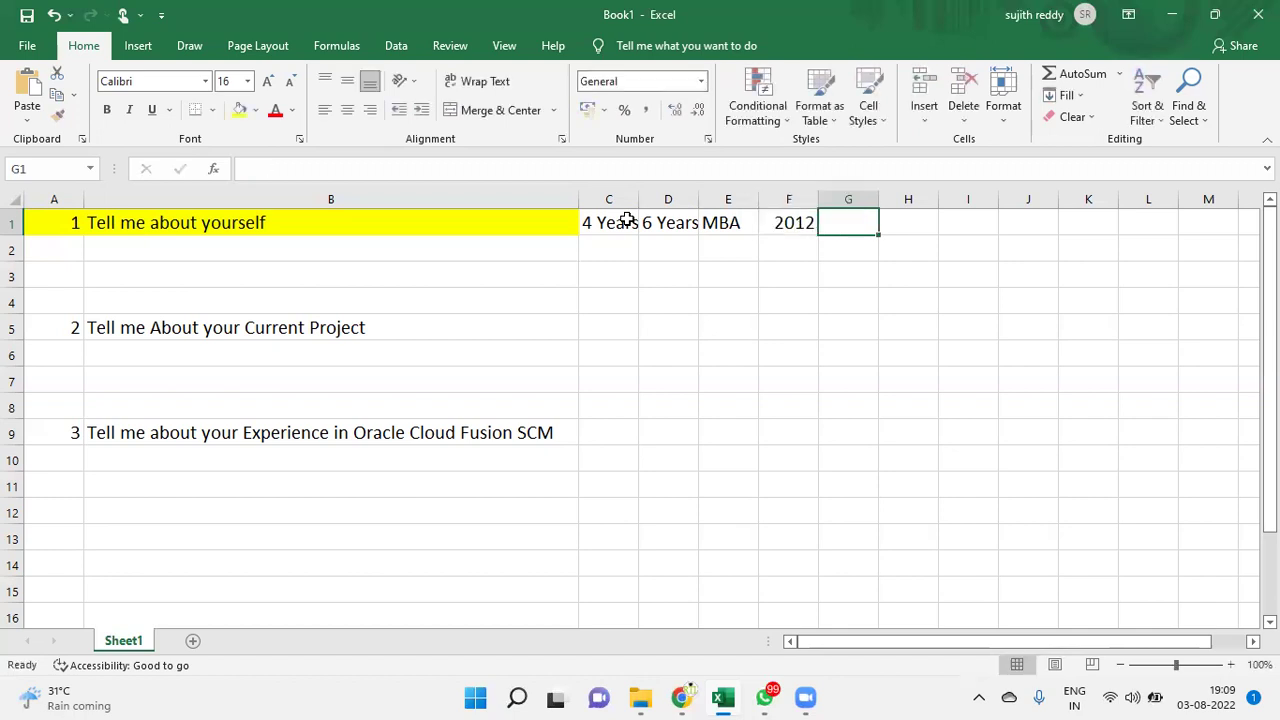
Widen columns C, D and E so the experience and qualification entries have more room.
click(775, 222)
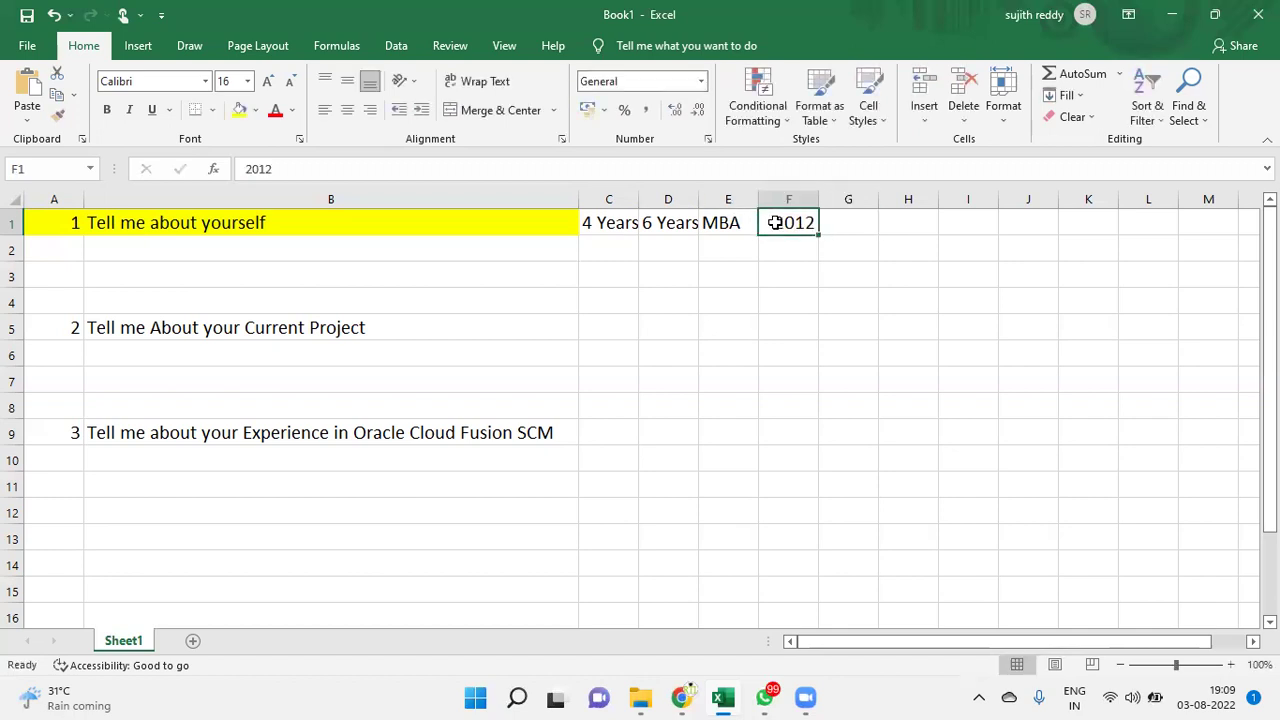
drag(638, 199, 878, 199)
click(707, 229)
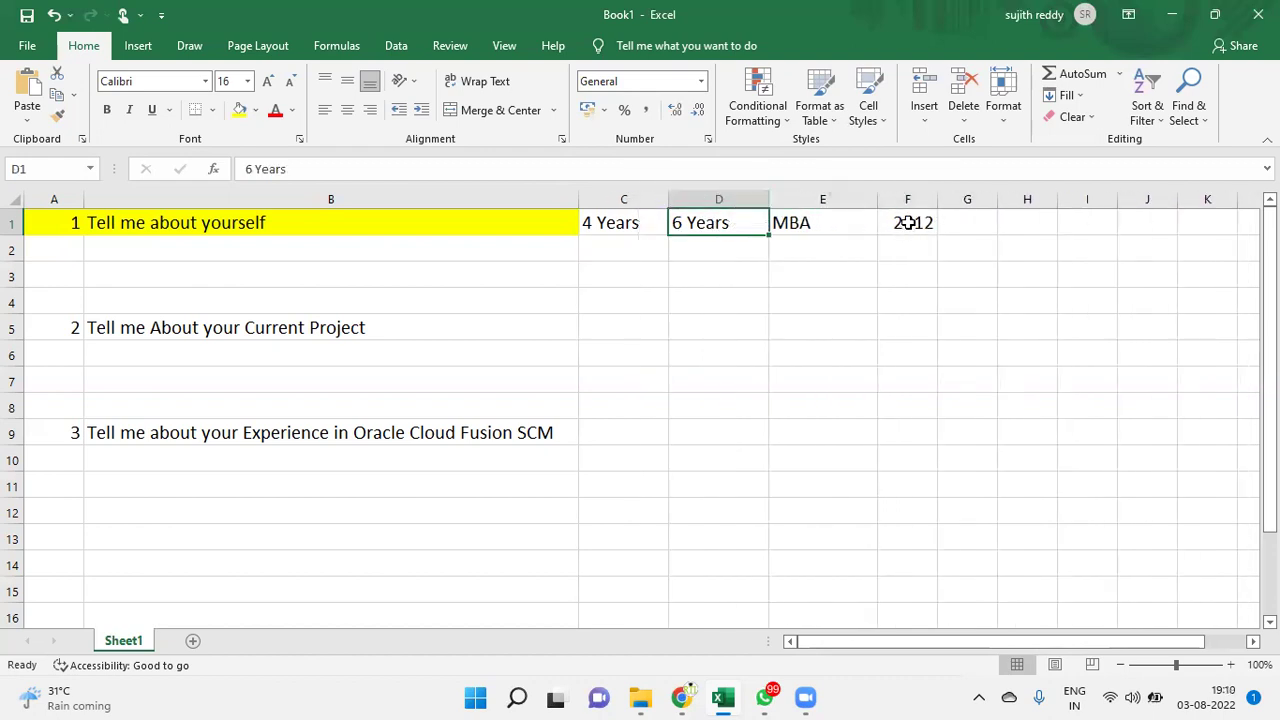
click(908, 222)
drag(820, 229, 889, 229)
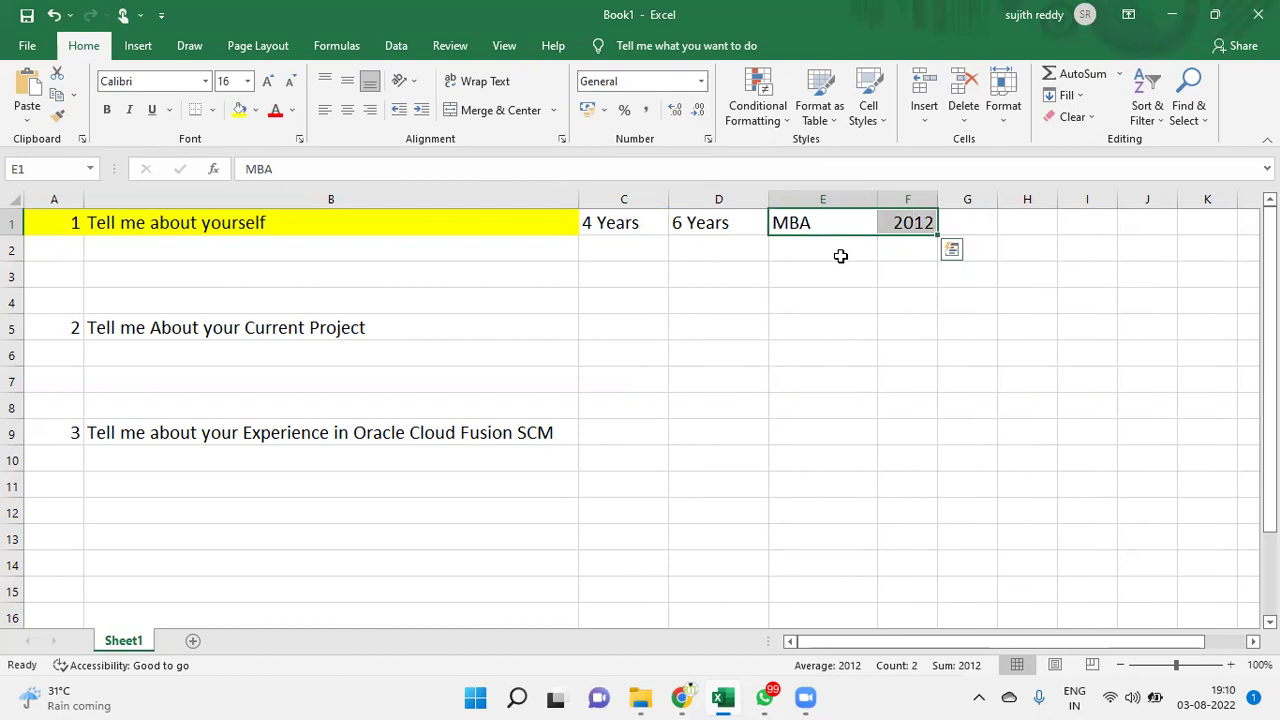
click(703, 223)
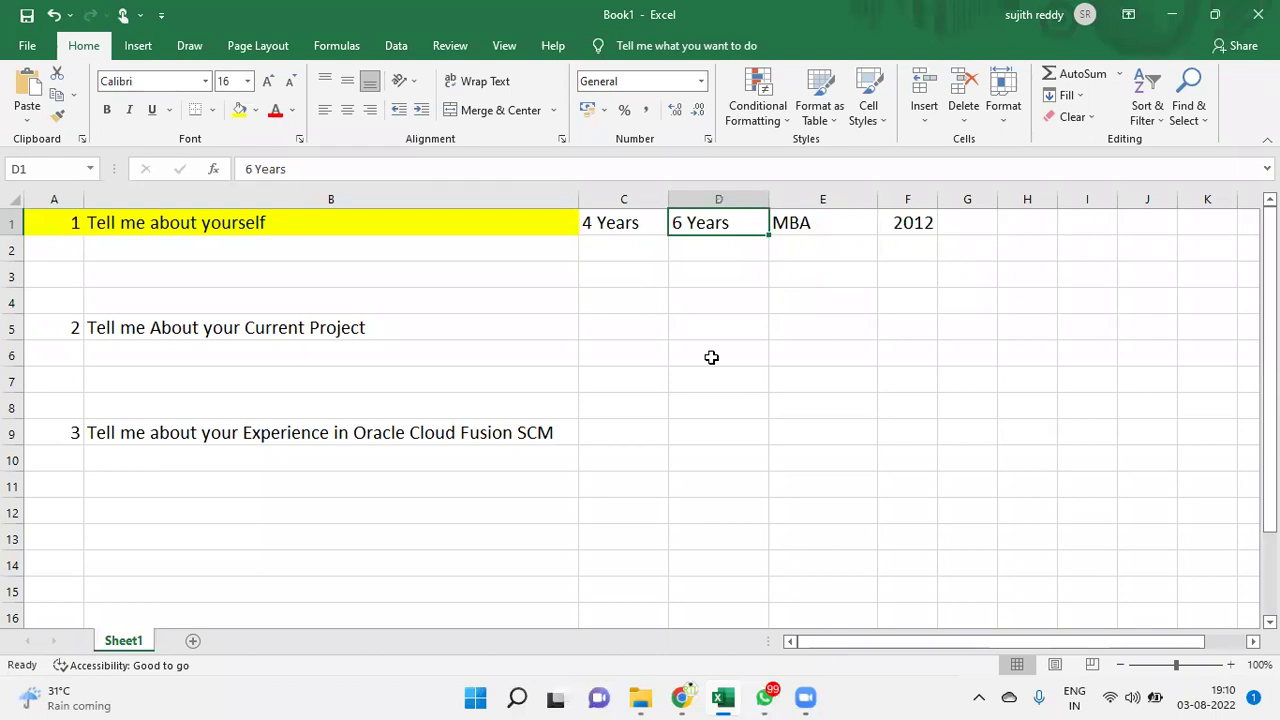
click(647, 216)
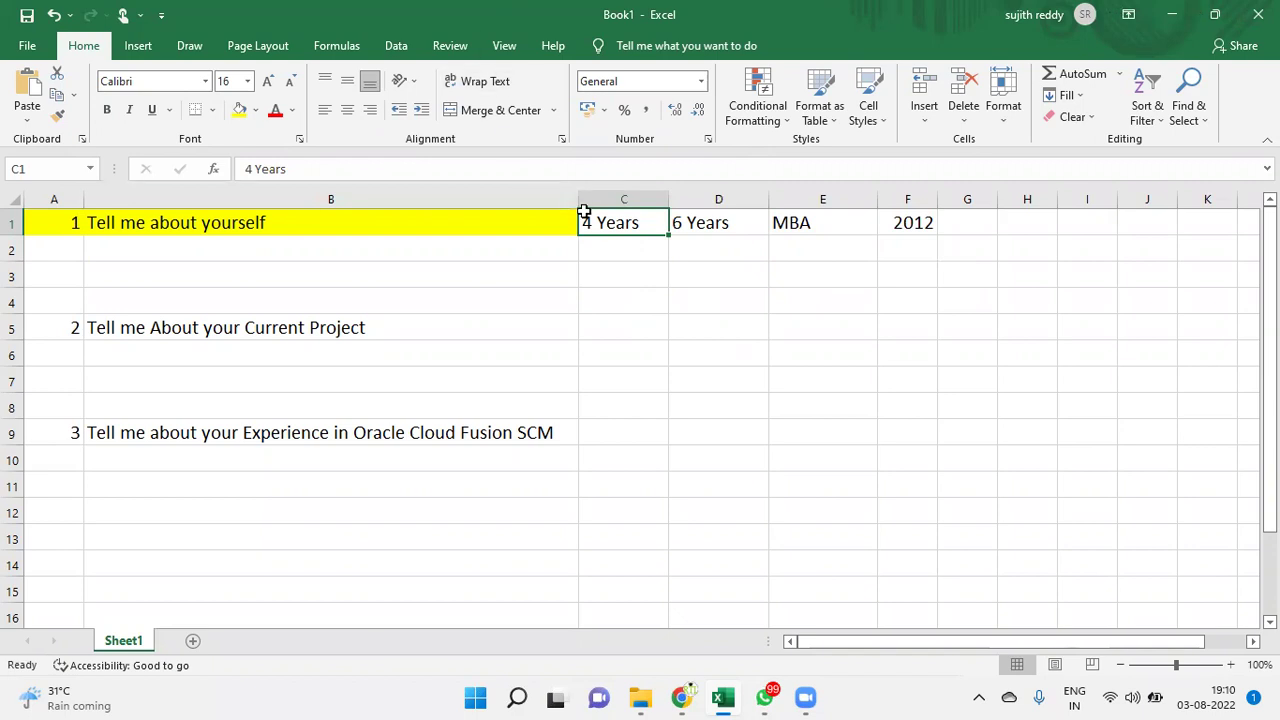
click(720, 226)
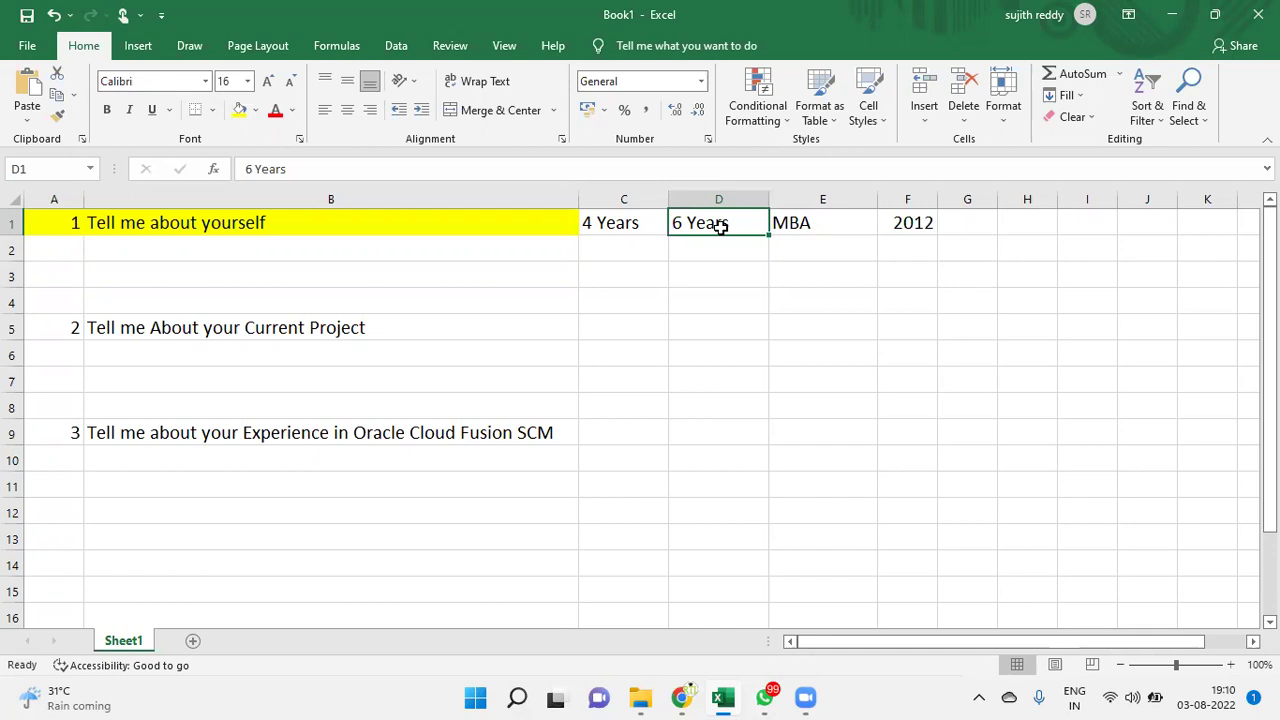
drag(820, 218, 923, 222)
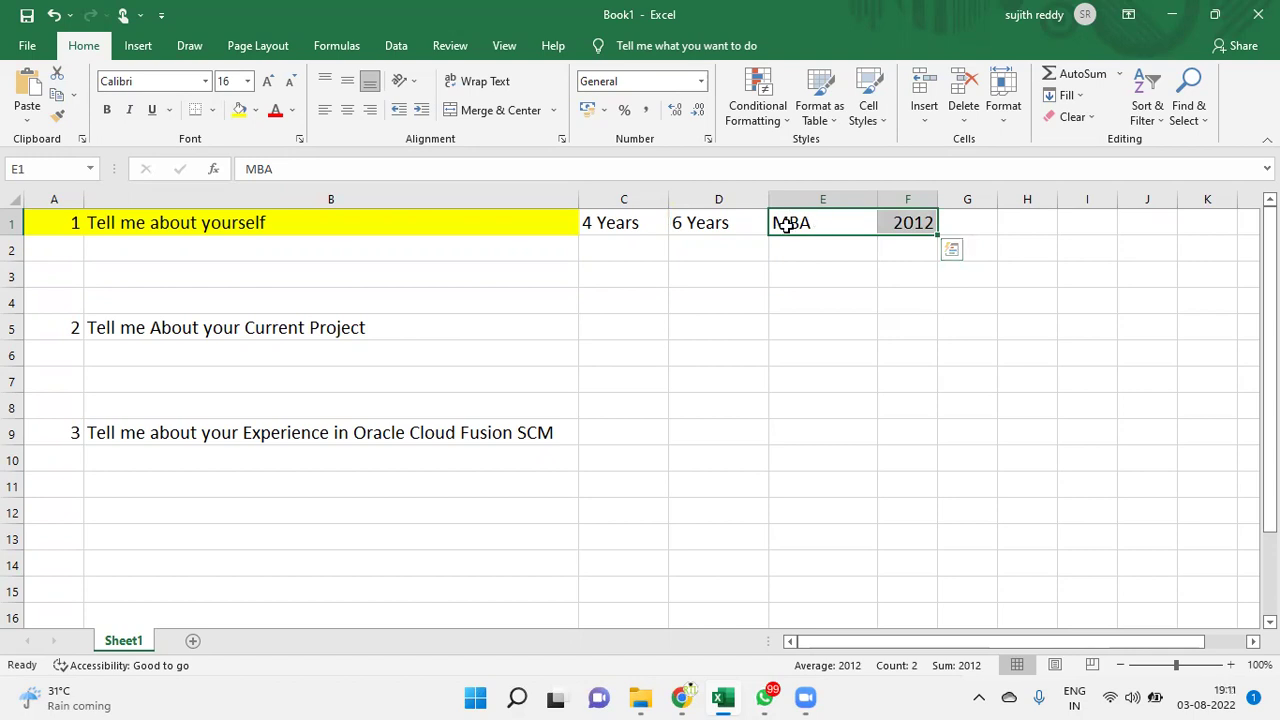
click(741, 229)
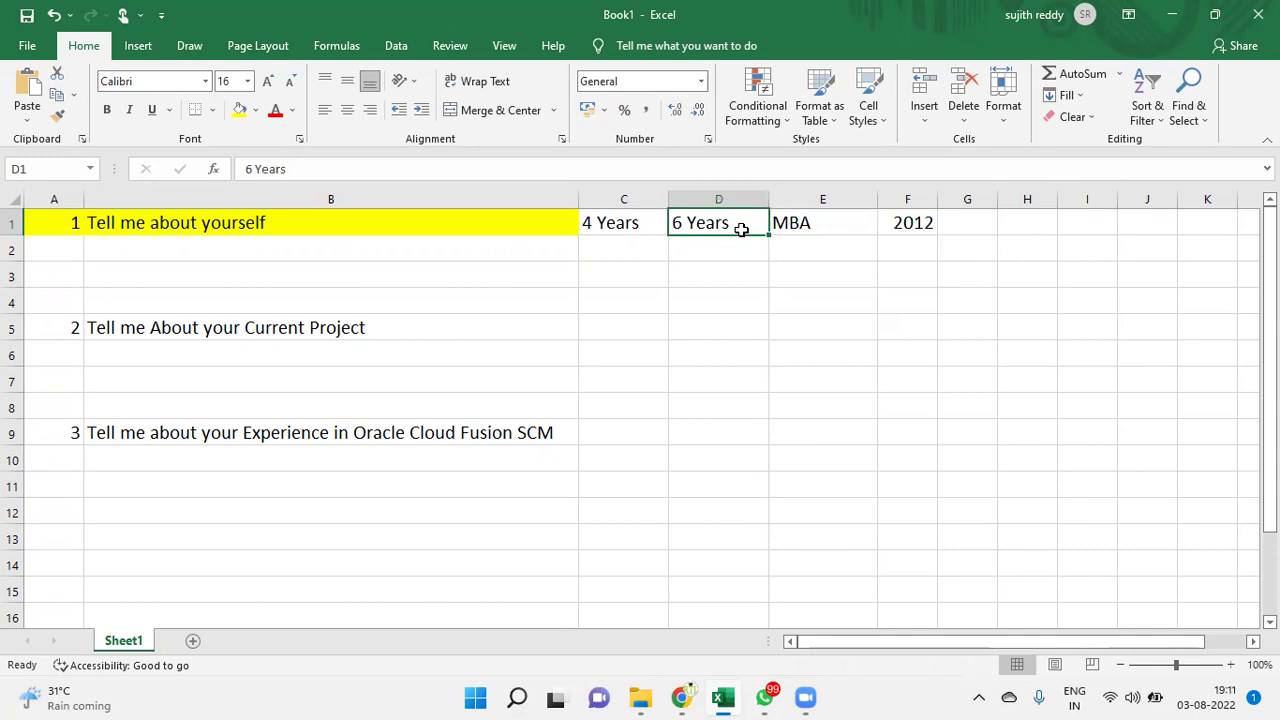
click(636, 219)
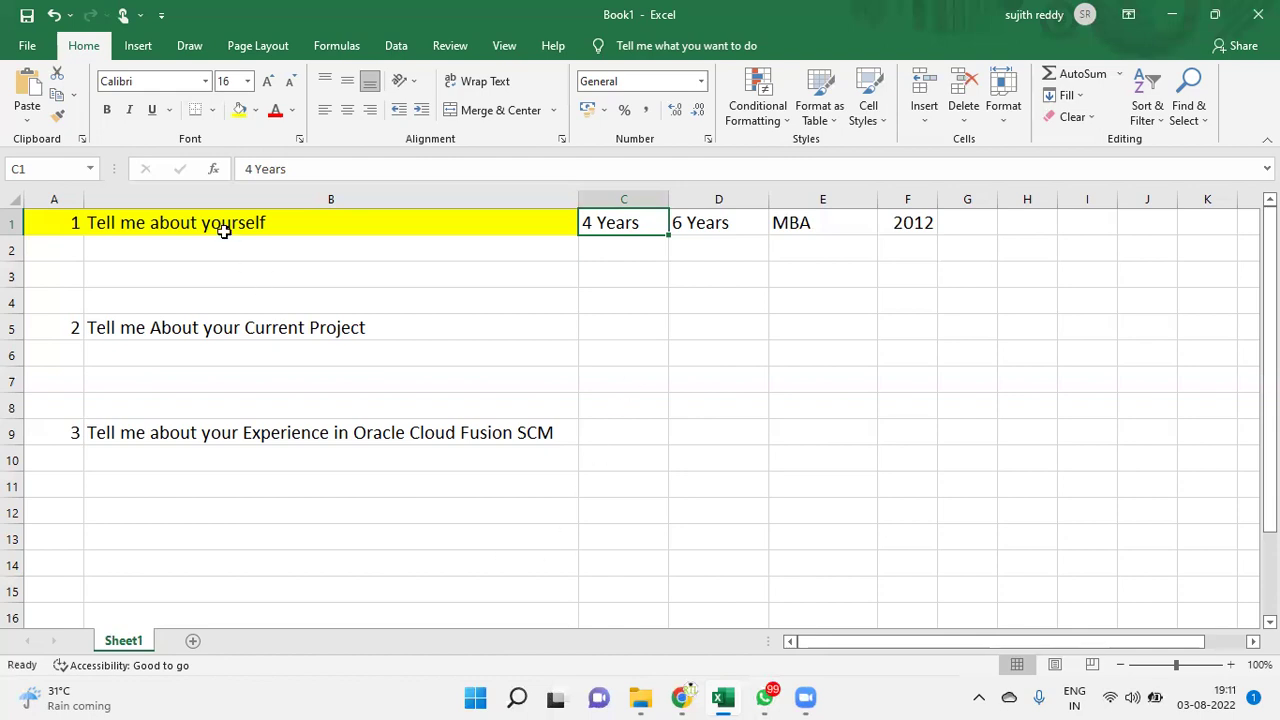
drag(60, 224, 876, 222)
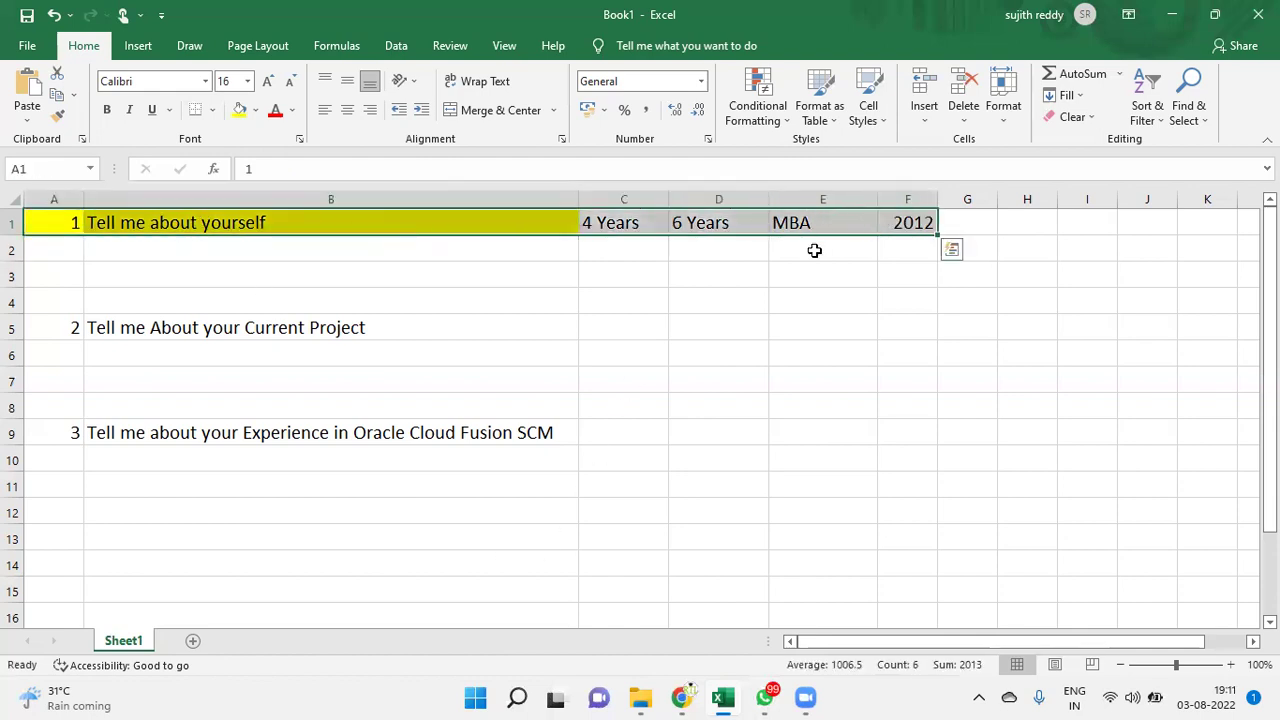
click(631, 224)
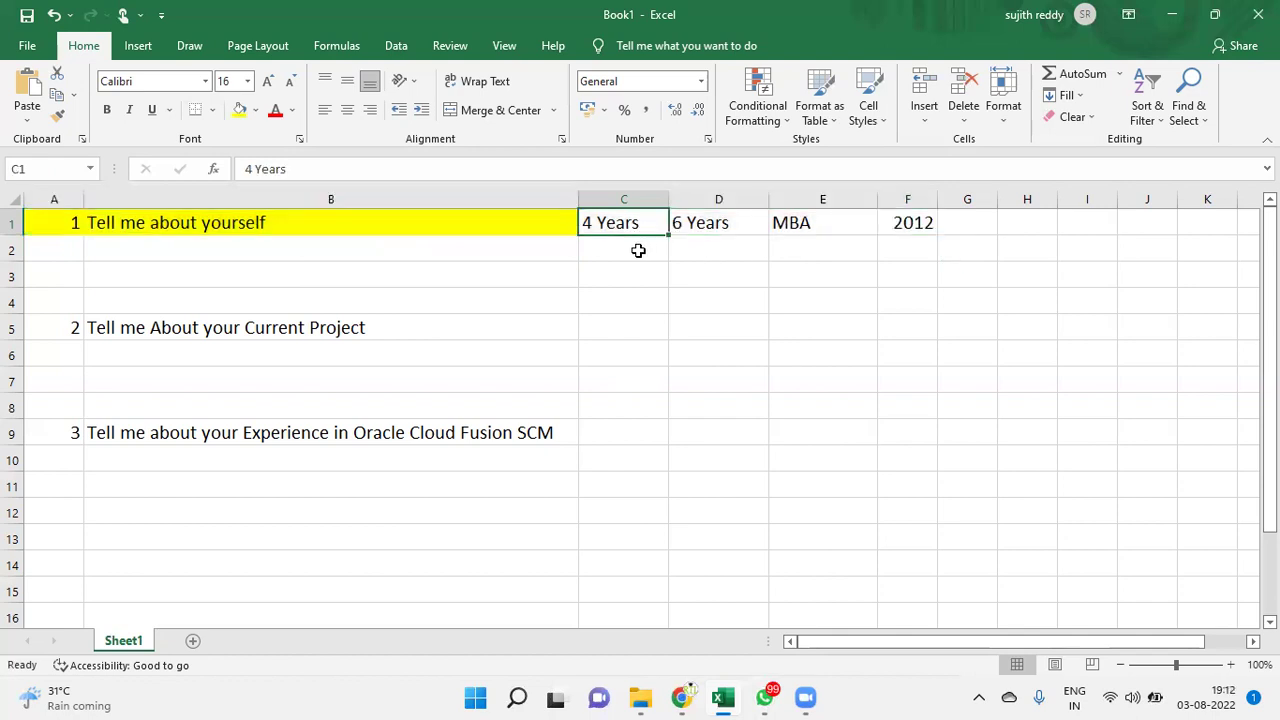
Enter a second candidate example in row 2: "4 Yeara" in C2, "MBA" in D2 and 2018 in E2.
click(638, 251)
text(4 Yers)
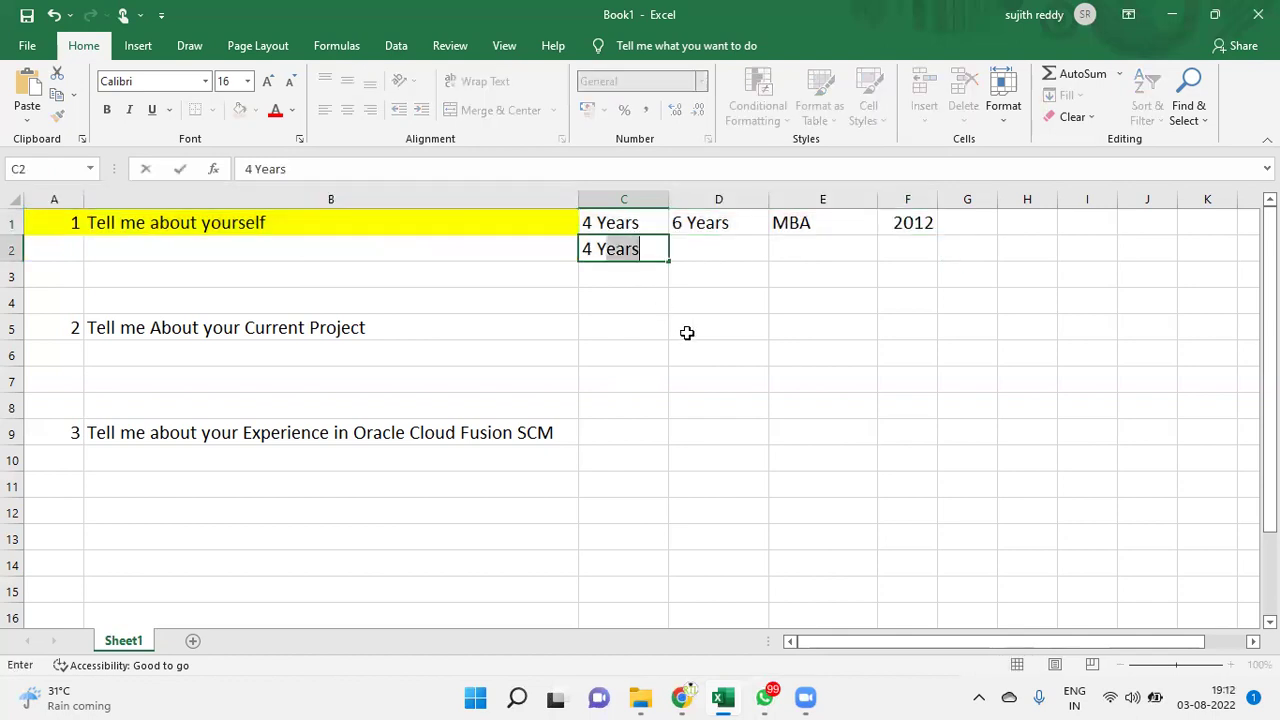
key(BackSpace)
key(BackSpace)
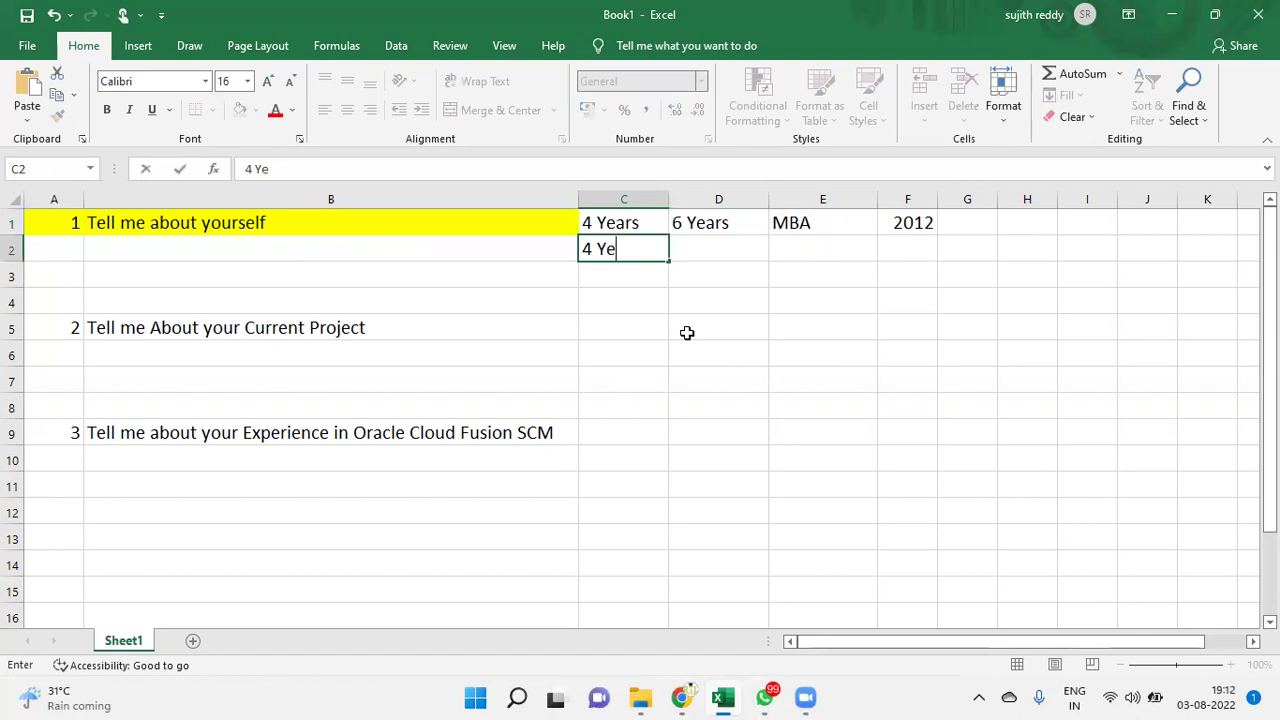
text(ara)
key(Tab)
text(MBA)
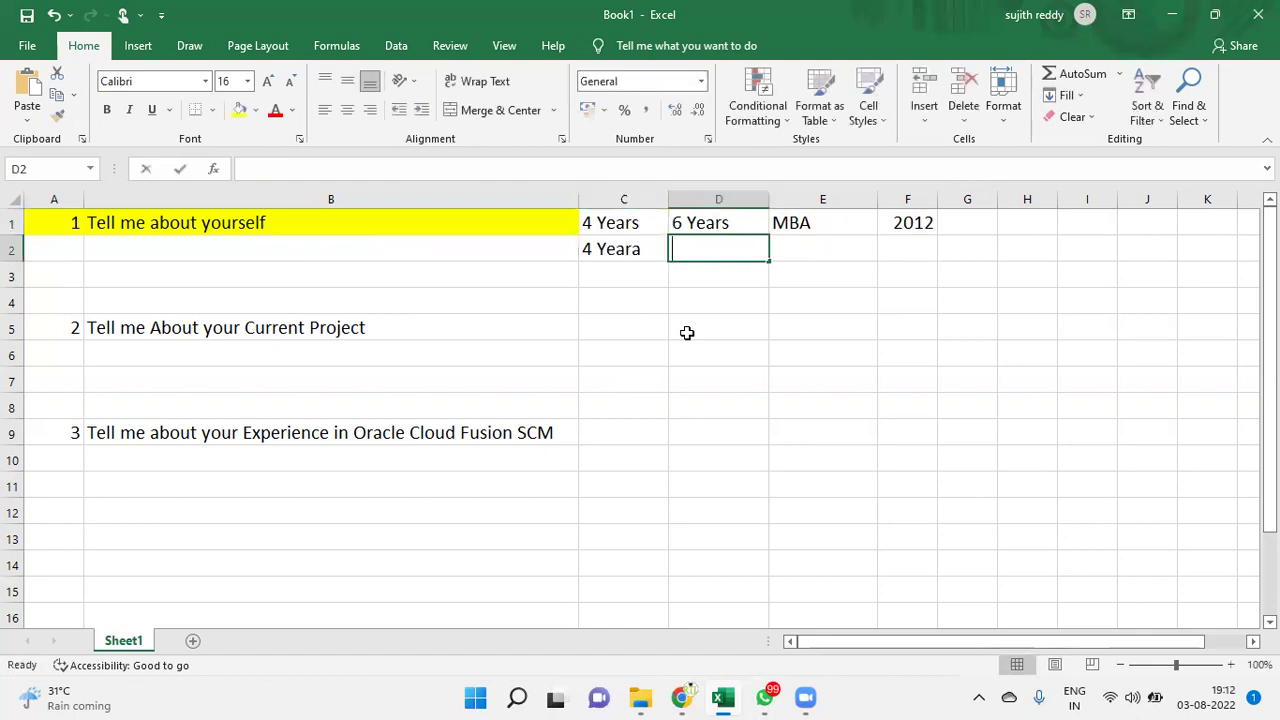
key(Tab)
text(2018)
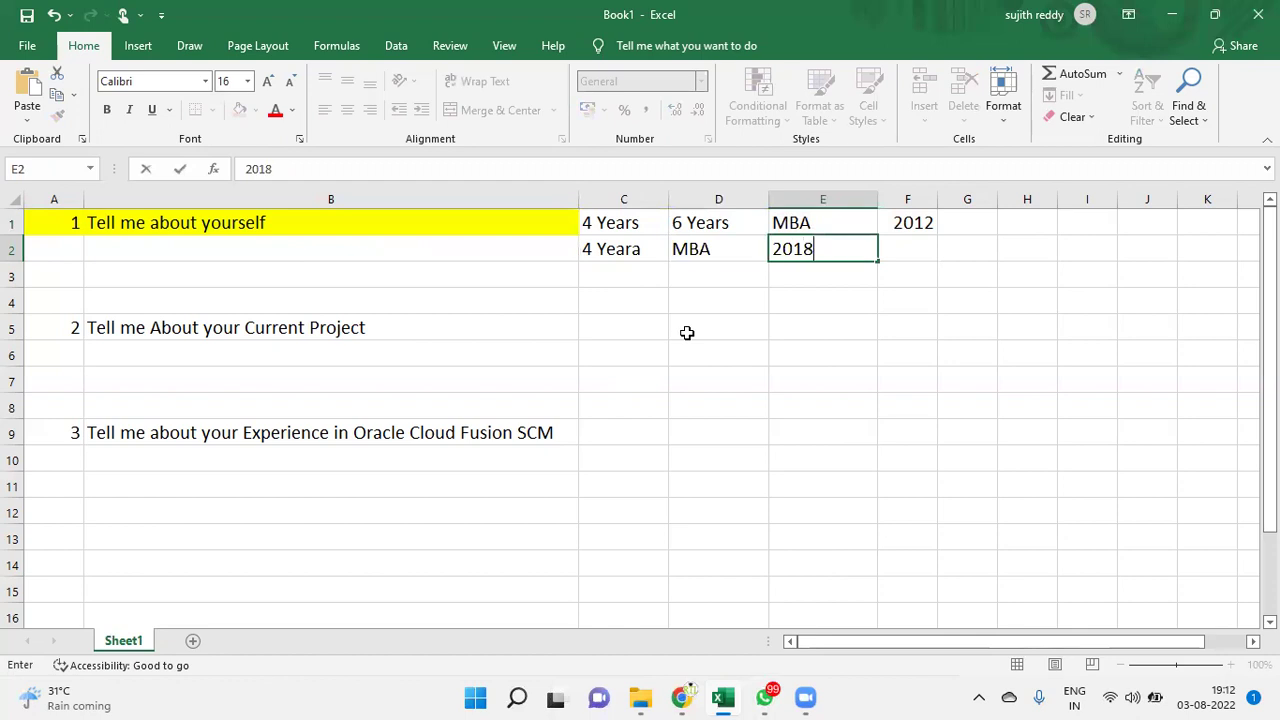
key(Tab)
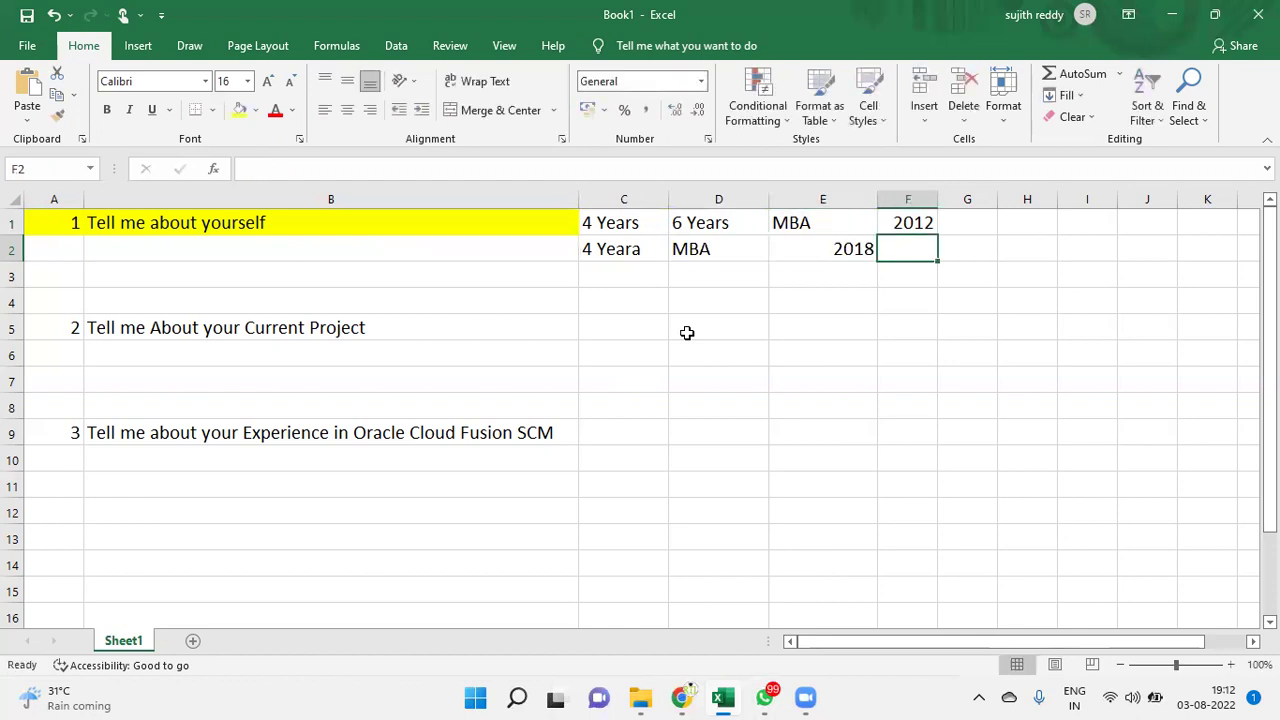
Correct the misspelled experience entry in C2 to "4 Years".
click(756, 251)
double_click(646, 251)
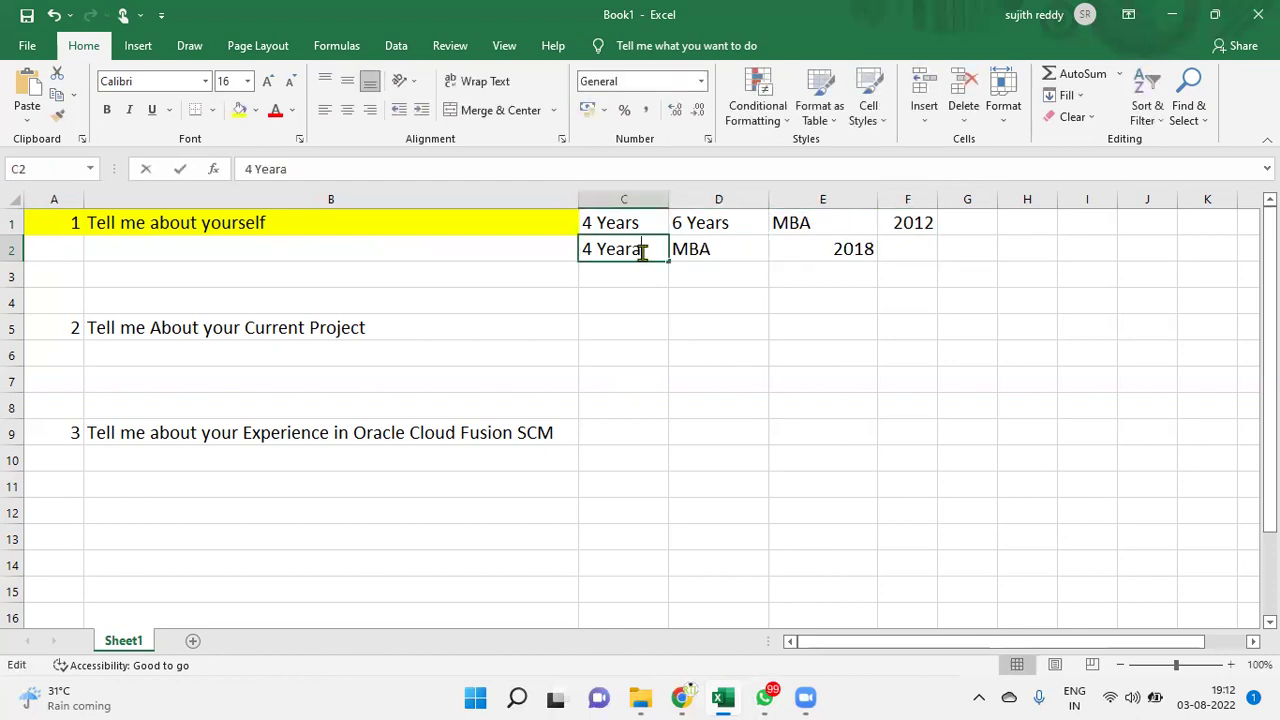
drag(634, 249, 642, 249)
text(s)
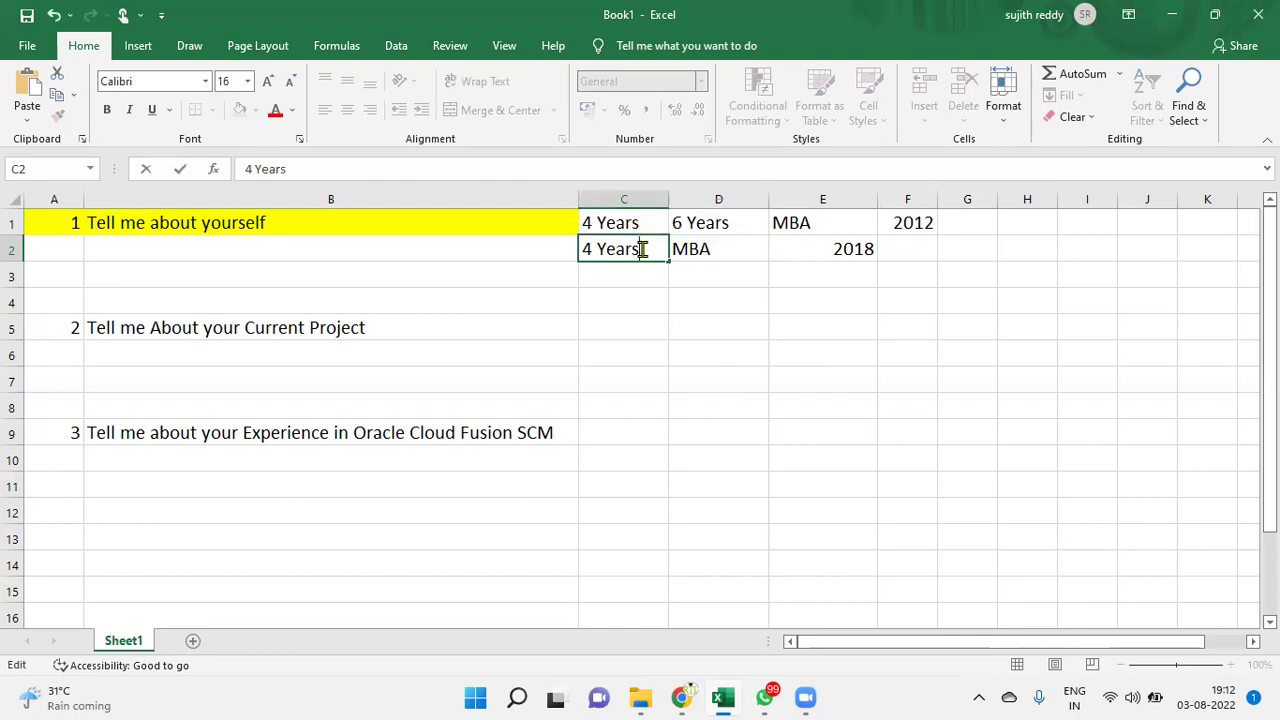
key(Tab)
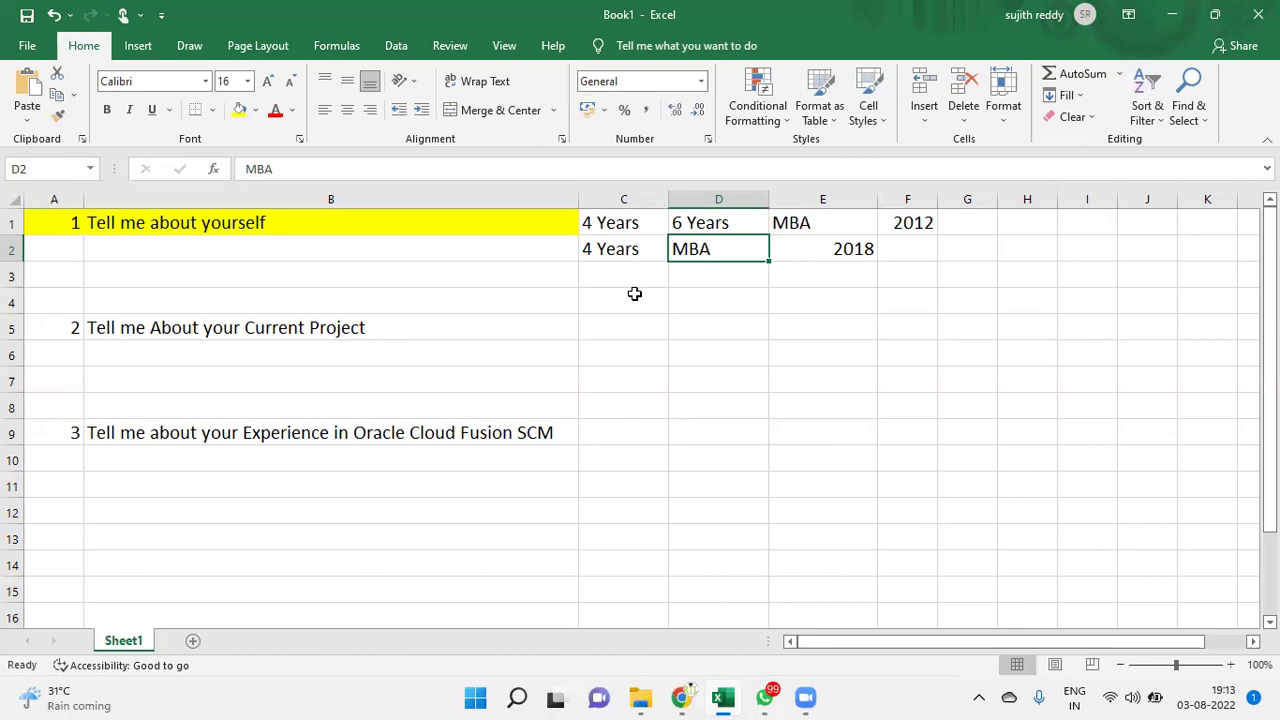
Enter a third candidate example in row 3, with "Fresher" in C3 and 2021 in D3.
click(616, 270)
text(Fresher)
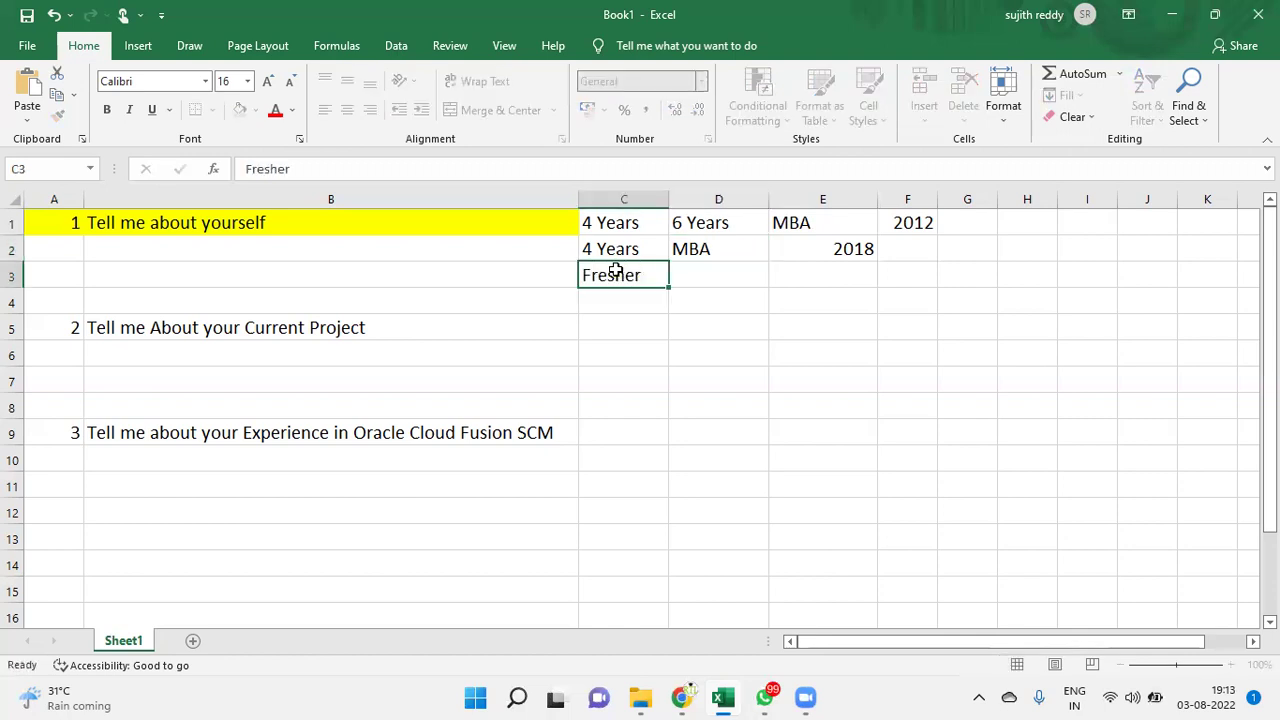
key(Tab)
text(20)
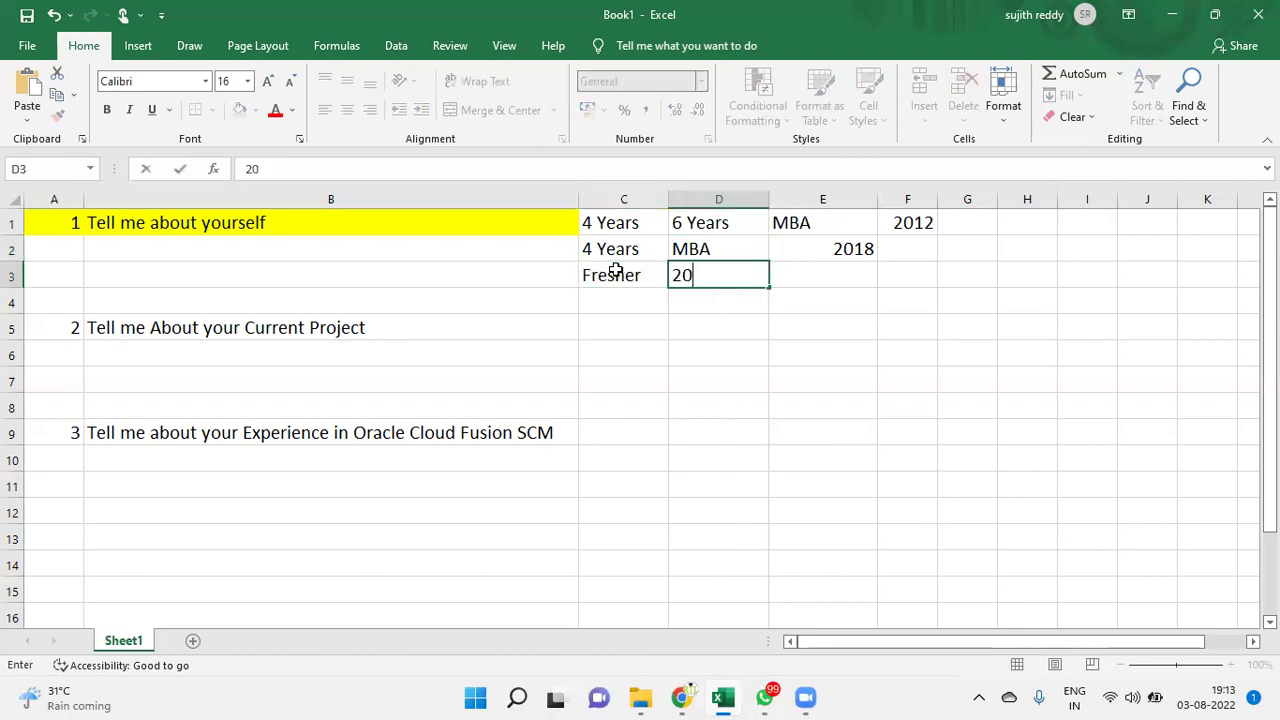
text(21)
key(Tab)
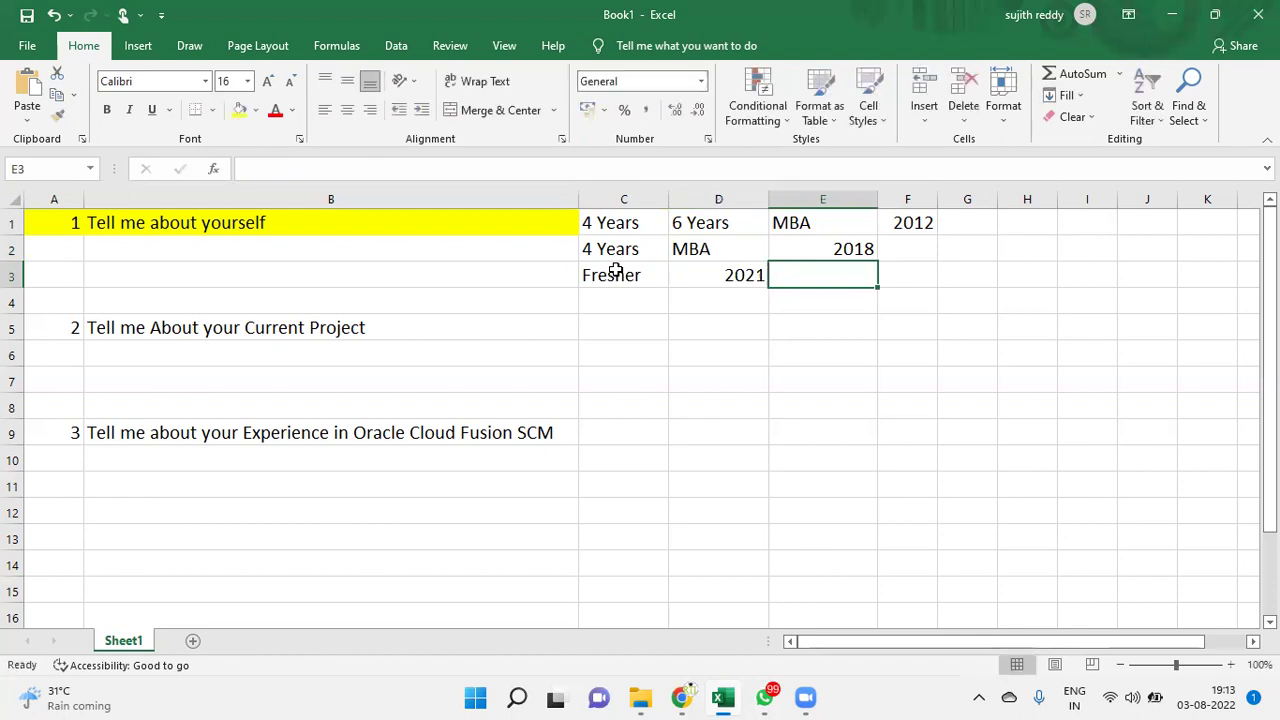
Select the experience entries C1:C3 and switch to Chrome with the RTL Online Trainings YouTube channel's videos.
click(620, 267)
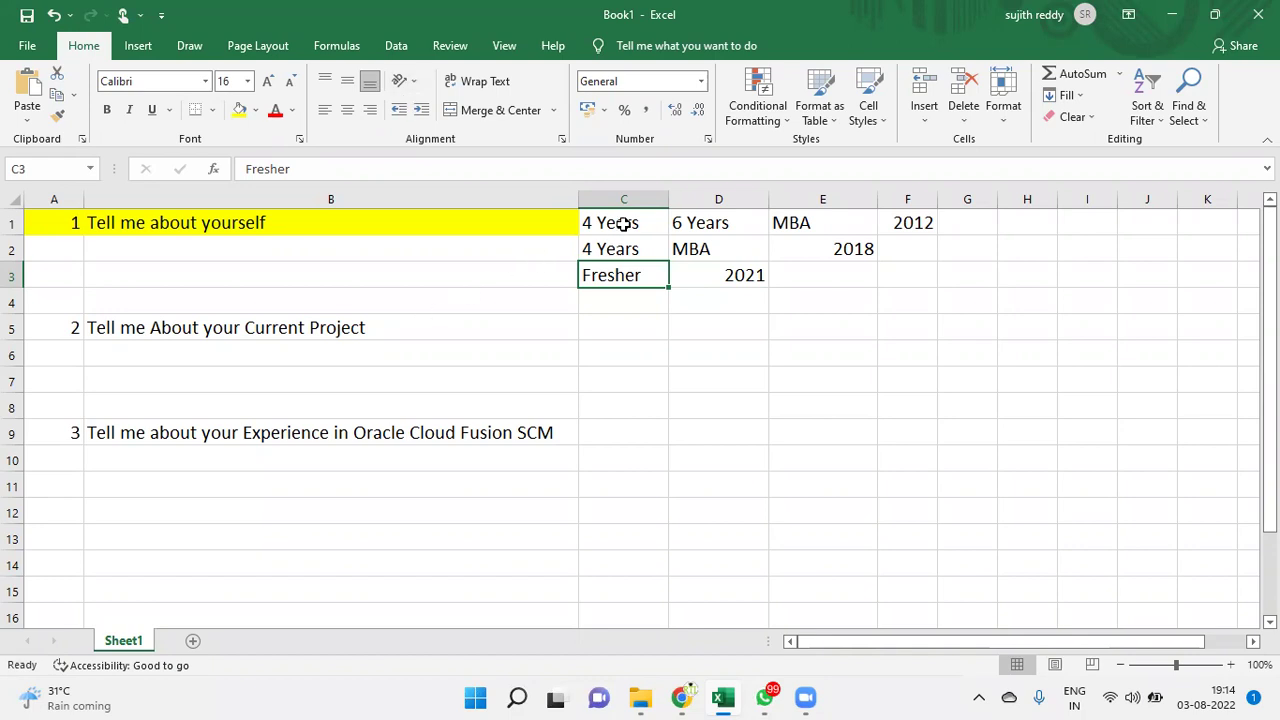
drag(625, 222, 623, 263)
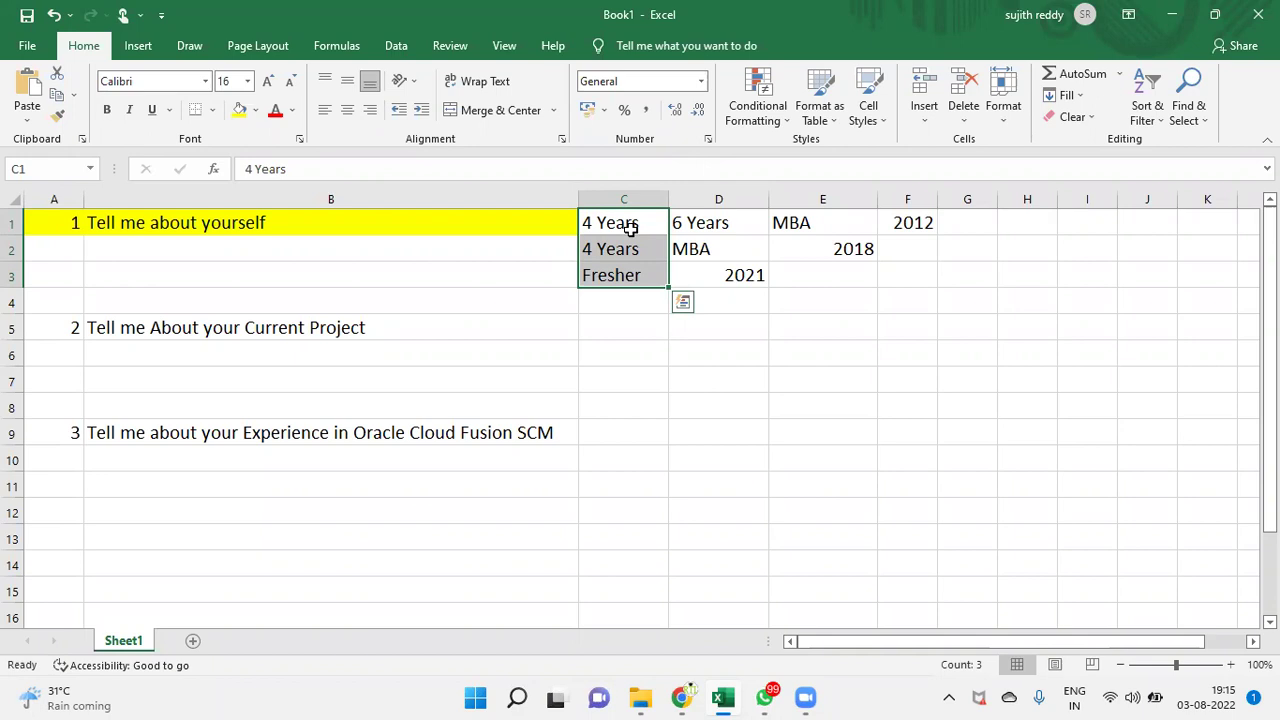
click(681, 697)
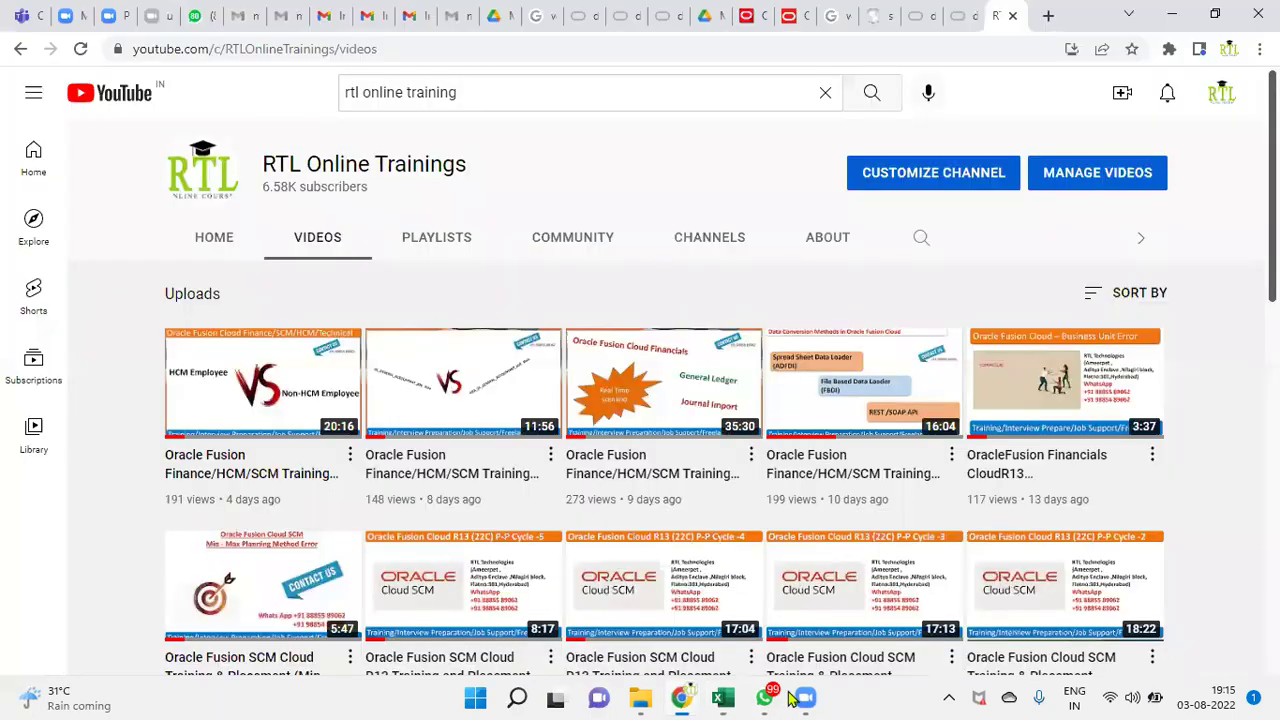